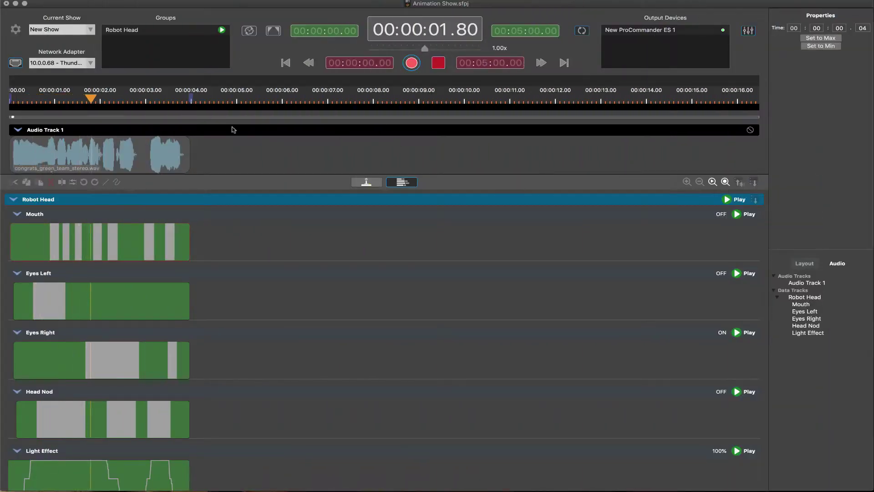
Step: Stop playback, trim the Mouth clip's end to about 3.2 s, move the clip to start at 1.71 s, and restart playback
key(space)
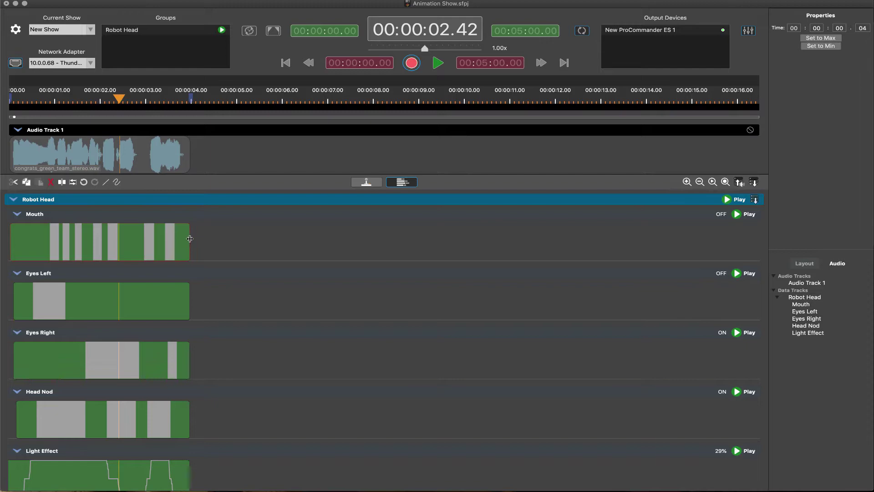
drag(189, 239, 154, 235)
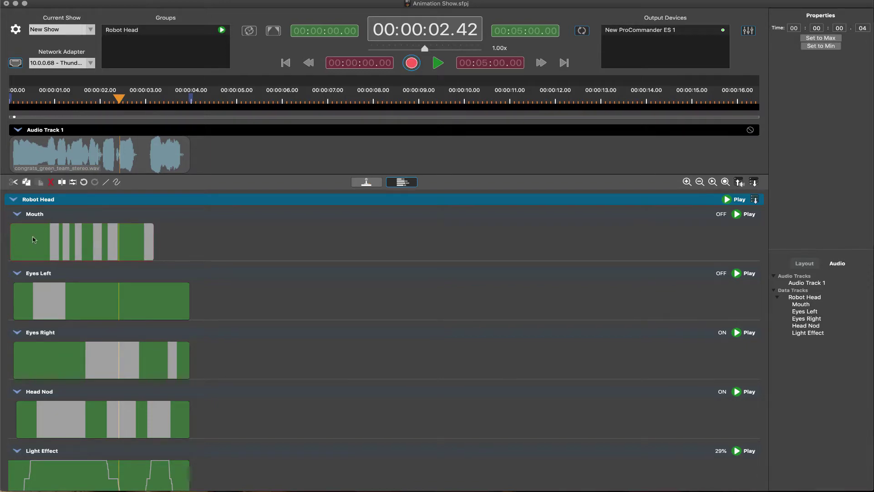
drag(33, 240, 110, 239)
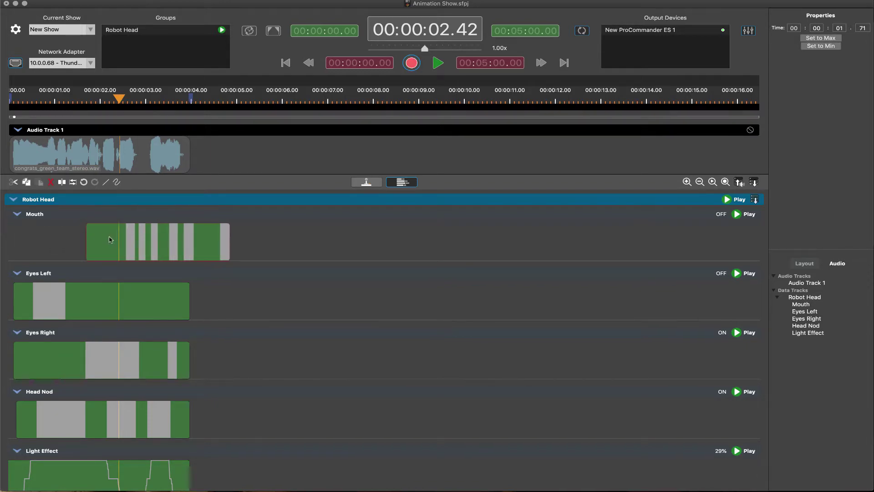
key(space)
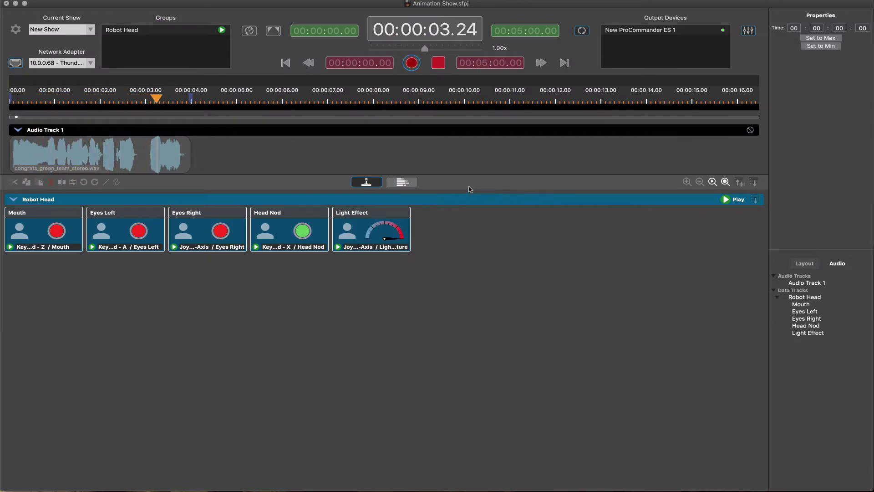
Step: Show the tracks in the timeline view and record on/off mouth movements onto the Mouth track with its Keyboard - Z input, following the audio
click(405, 182)
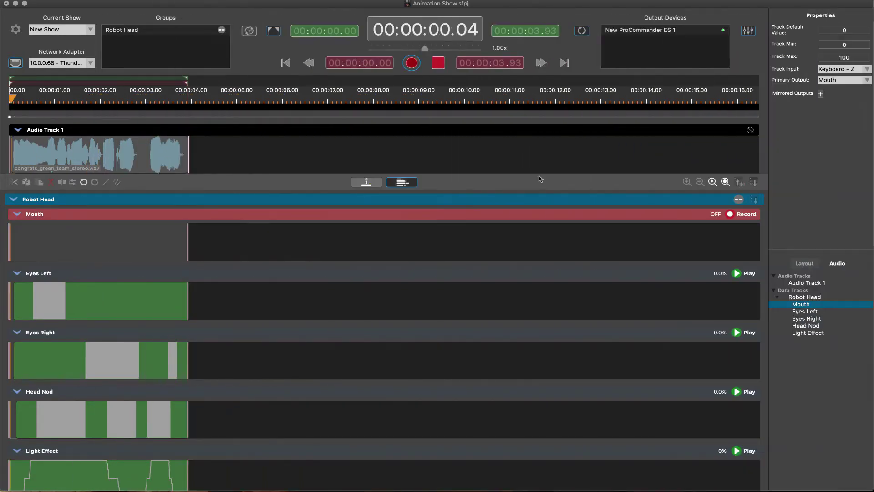
key(z)
key(z)
key(z)
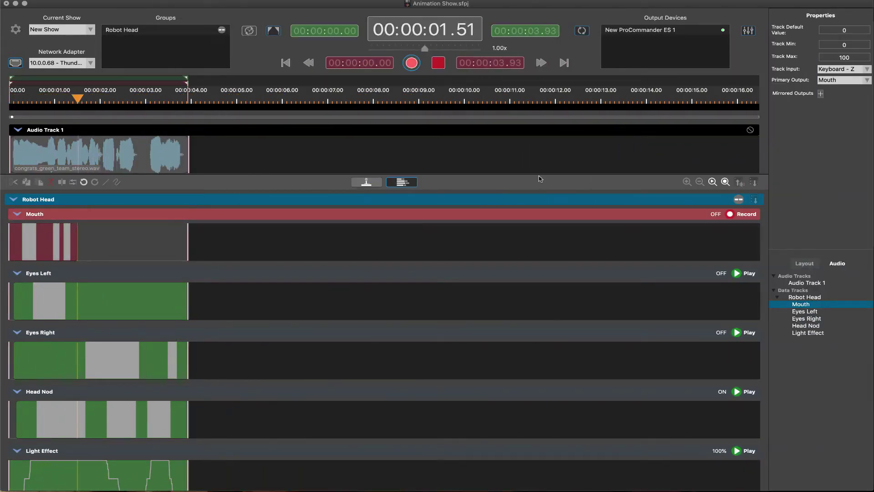
key(z)
key(z)
key(z)
key(z)
key(z)
key(z)
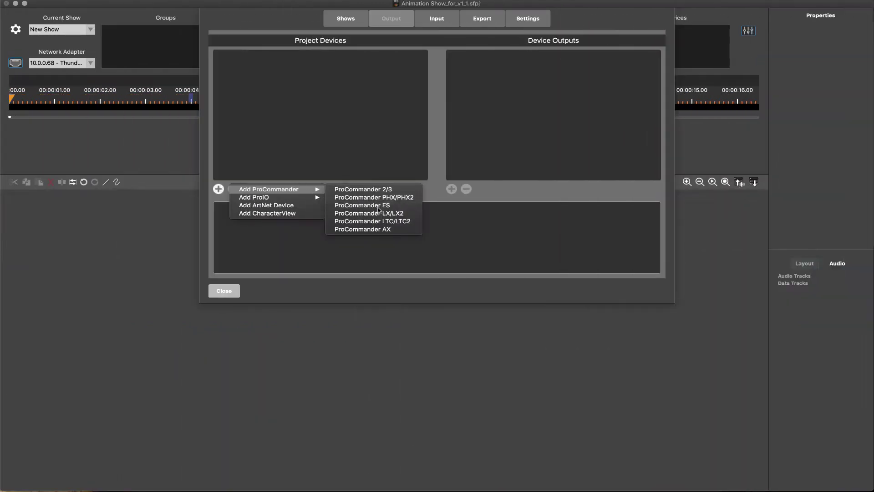
Step: Add a ProCommander ES as project device and give it digital outputs 1 to 4 and DMX output 1
click(362, 205)
click(313, 56)
click(451, 182)
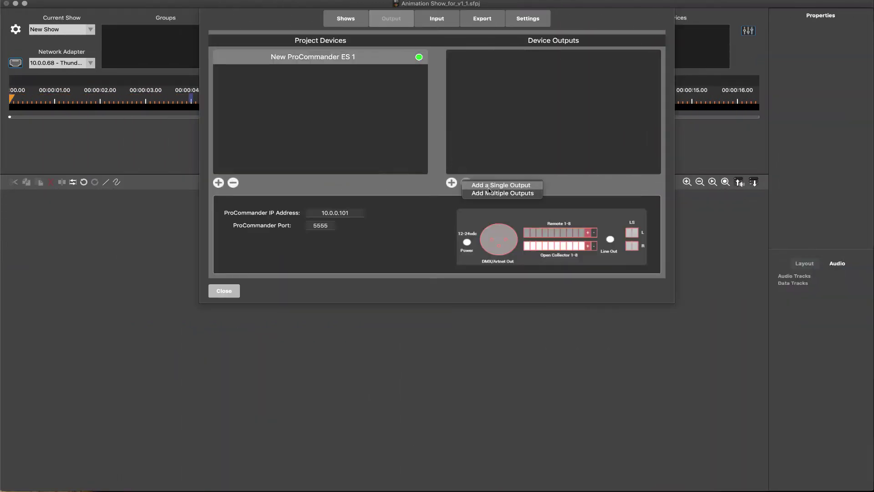
click(490, 193)
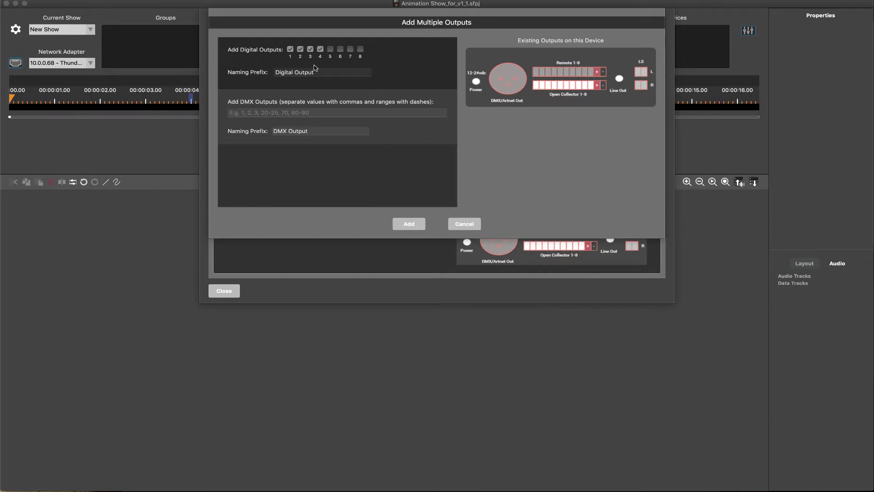
click(256, 112)
text(1)
click(409, 224)
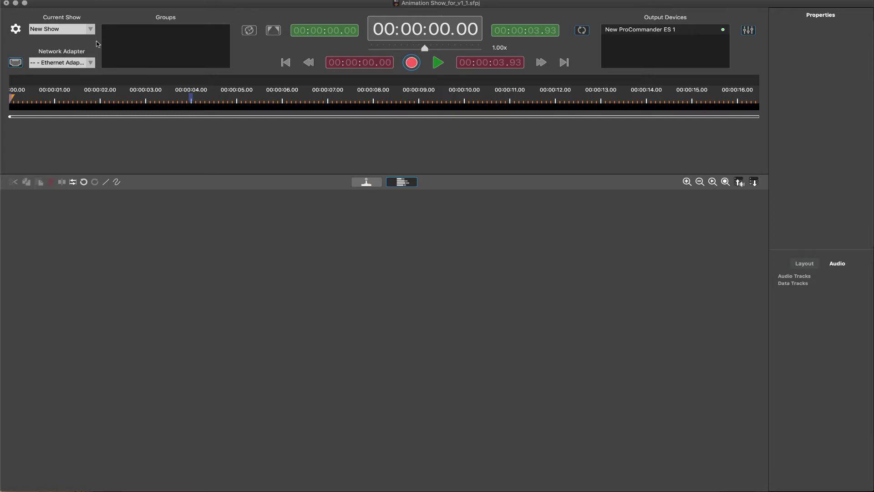
Step: Bring up the keyboard shortcuts from the system settings, open the Add Marker at Playhead shortcut for reassignment, save it, and close the list
click(16, 29)
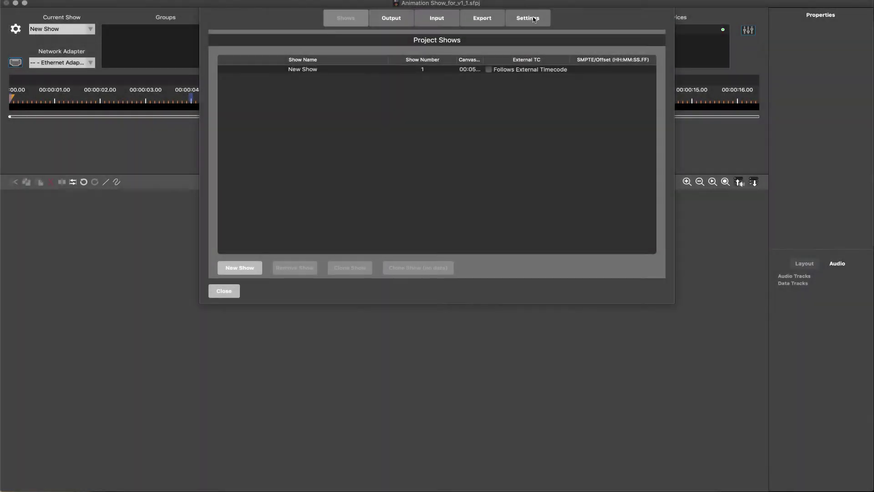
click(532, 21)
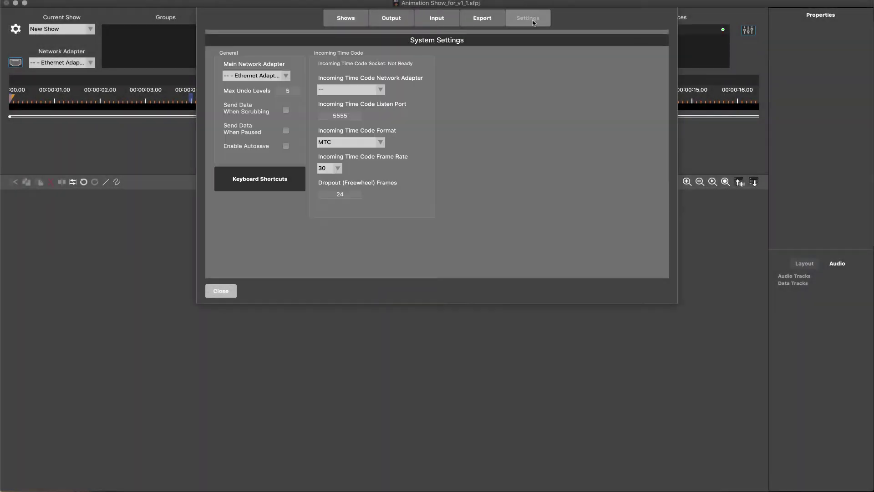
click(276, 180)
click(474, 148)
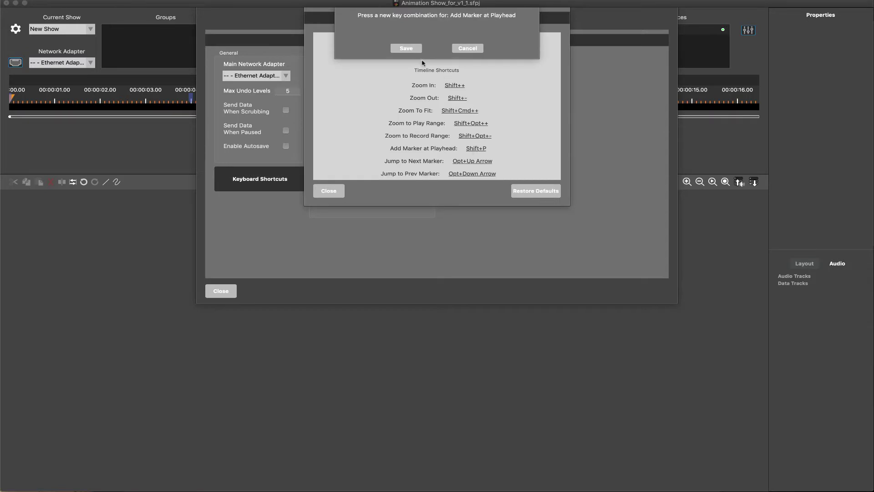
click(409, 50)
click(336, 192)
Step: Set the main network adapter to 10.0.0.68 - Thunderbolt Ethernet and close the system settings
click(284, 77)
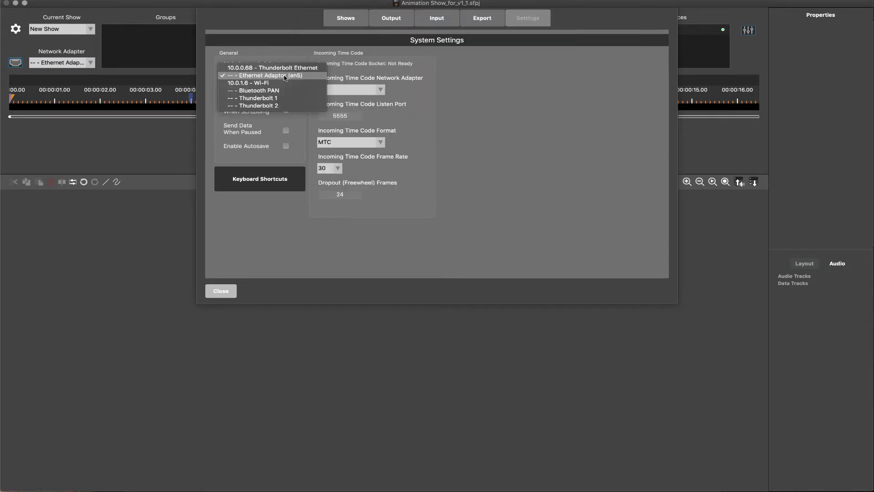
click(277, 68)
click(221, 291)
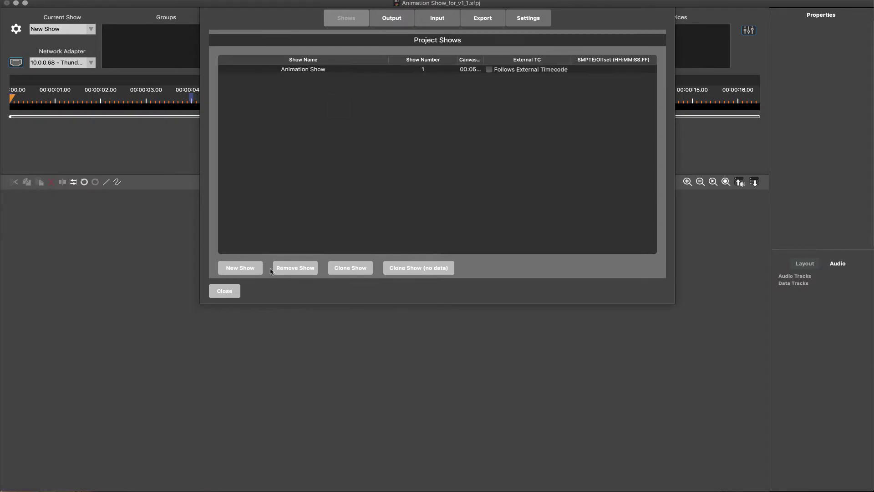
Step: Add several new shows to the project's show list
click(250, 269)
click(251, 268)
click(251, 269)
click(250, 268)
Step: Add a ProCommander ES to the project's output devices and select it
click(403, 21)
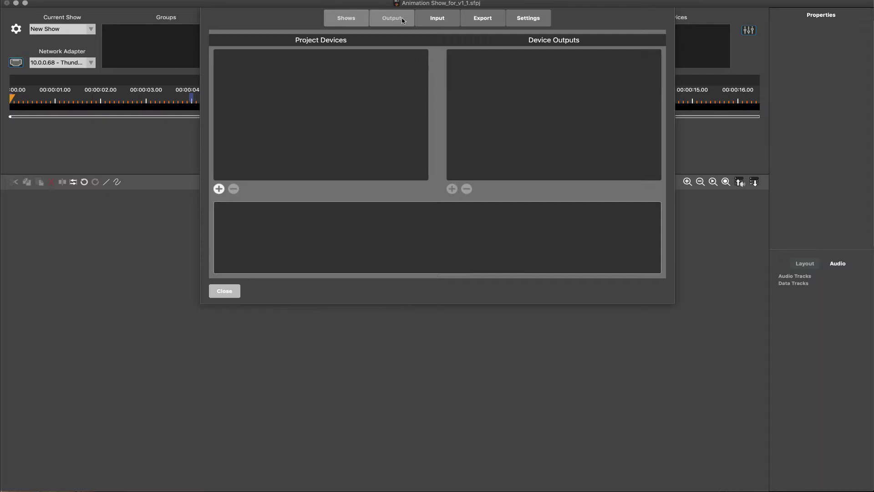
click(219, 189)
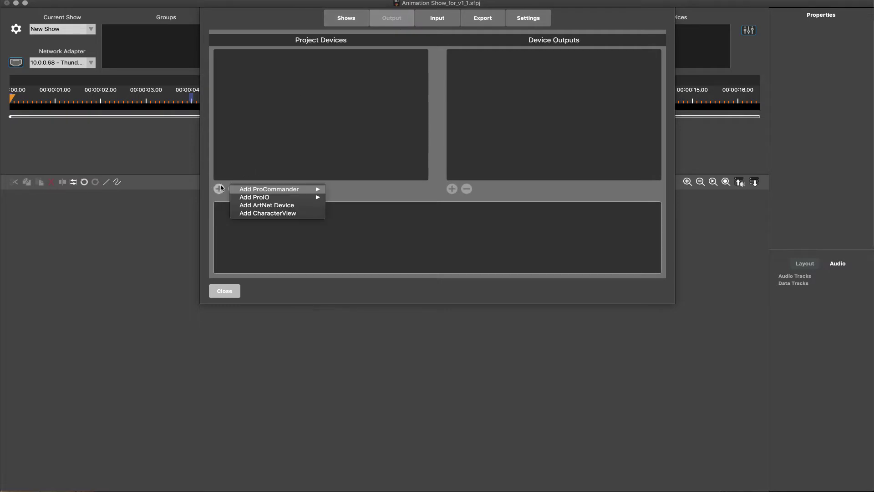
mouse_move(268, 190)
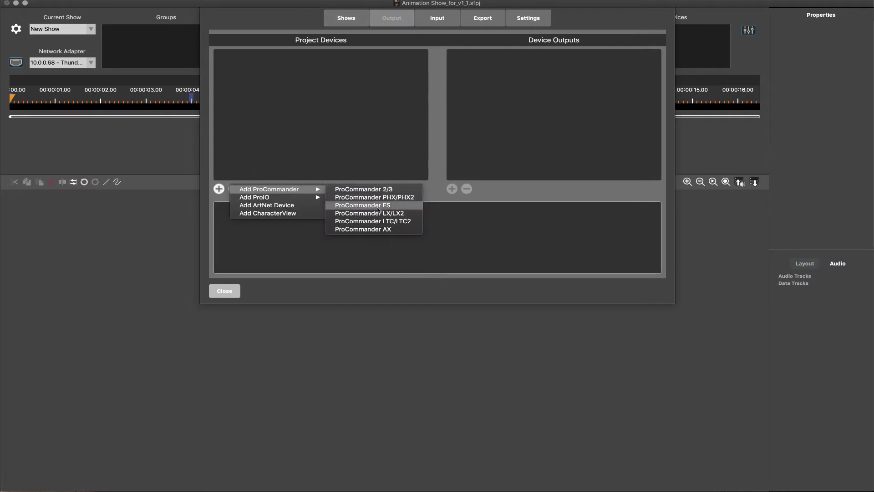
click(379, 206)
click(397, 57)
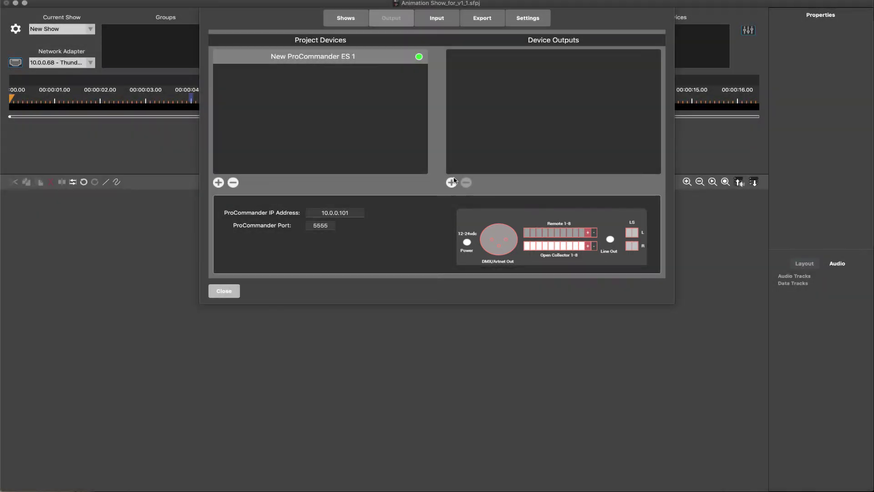
Step: Create multiple outputs at once on the ProCommander ES: digital outputs 1 to 4 and DMX output 1
click(451, 183)
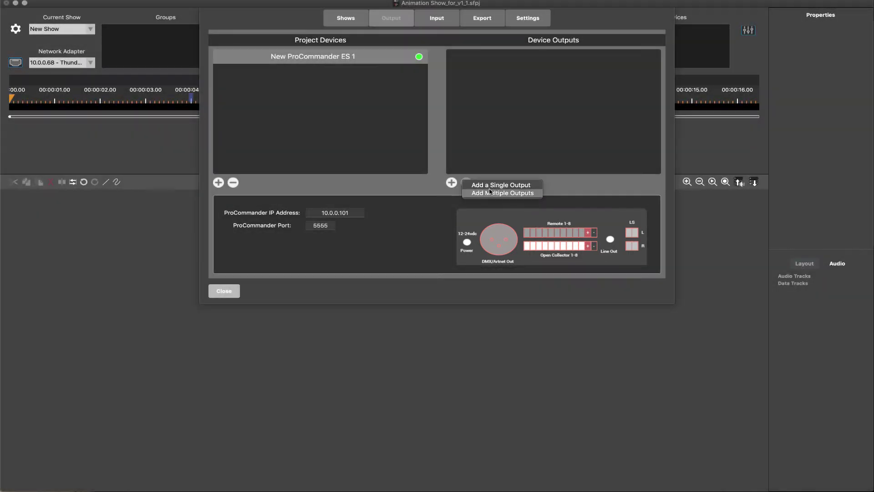
click(490, 193)
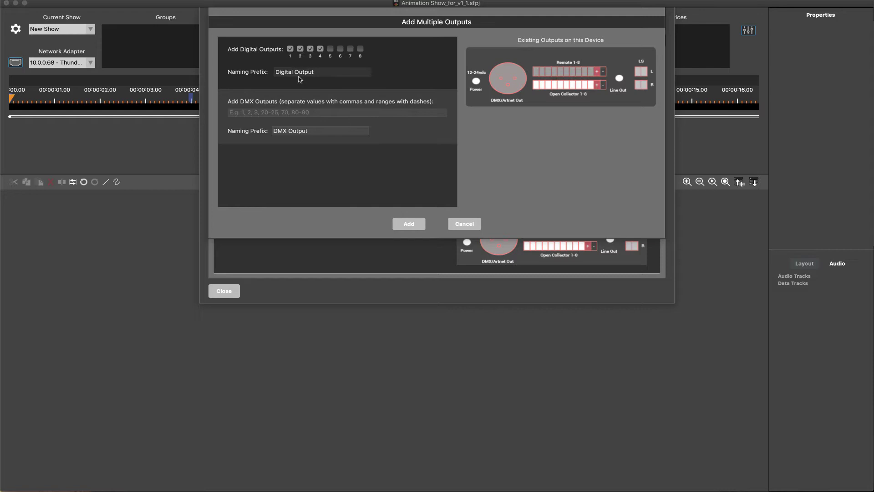
click(254, 112)
text(1)
click(409, 224)
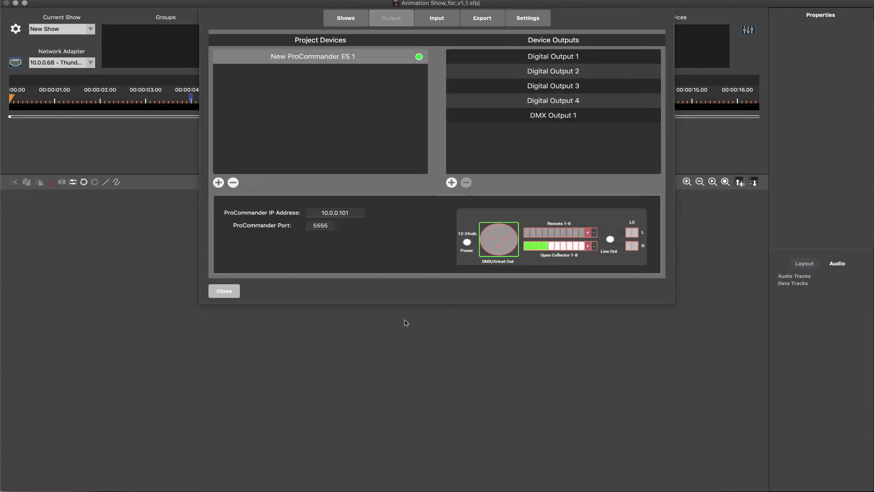
Step: Rename the five device outputs in order as Mouth, Eyes Left, Eyes Right, Head Nod and Light Fixture
double_click(553, 58)
text(Mouth)
key(Tab)
text(Eyes Left)
key(Tab)
text(Eyes Right)
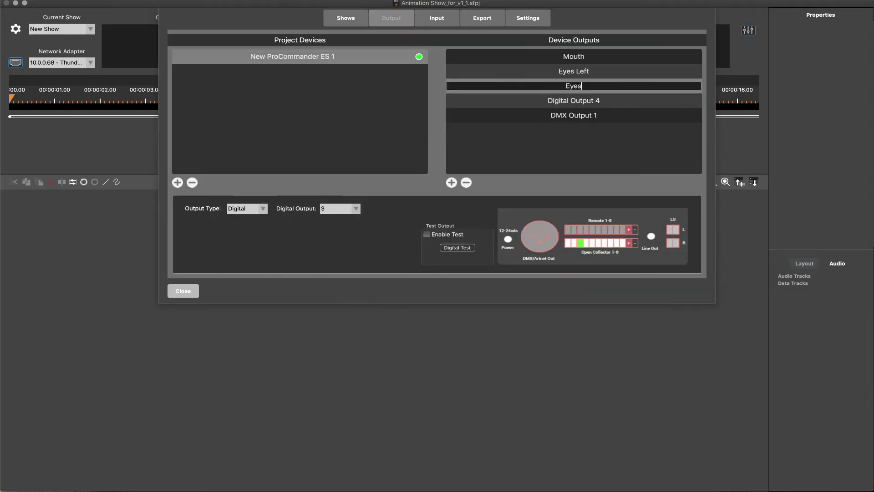
key(Tab)
text(Head Nod)
key(Tab)
text(Light Fixture)
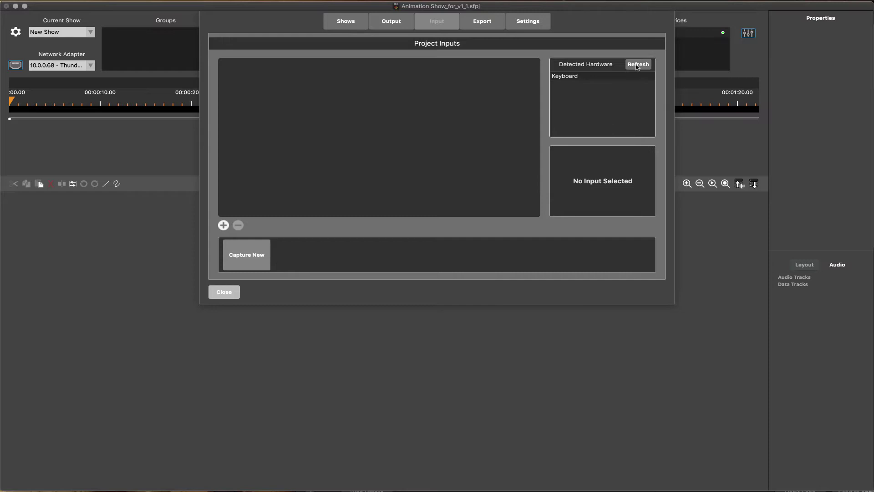
Step: Refresh the detected input hardware and capture the joystick's Stick 1 Y-Axis as a project input
click(637, 65)
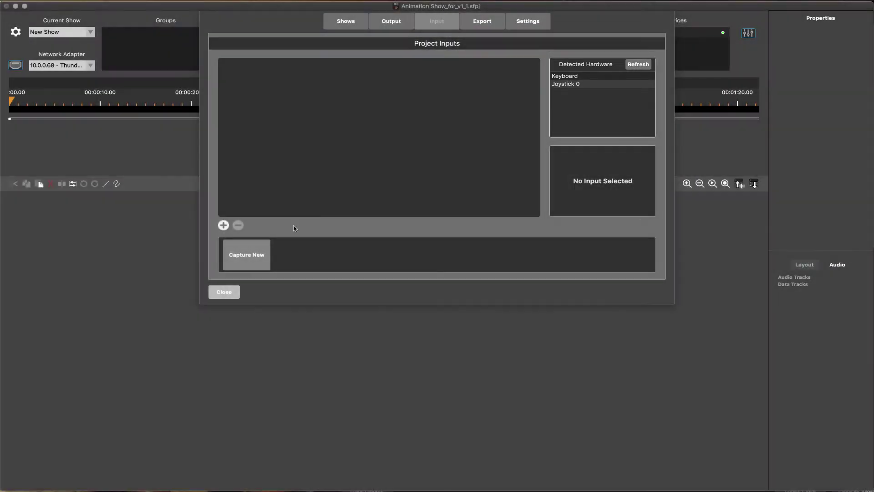
click(250, 259)
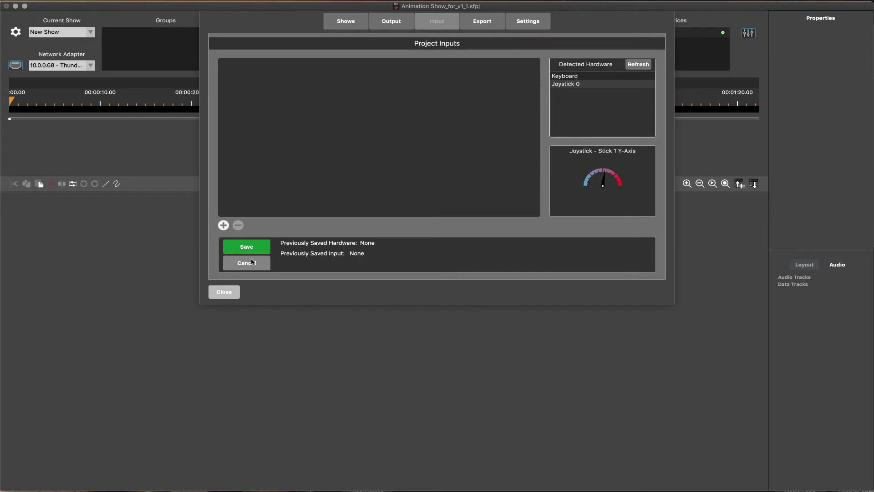
click(250, 249)
click(365, 156)
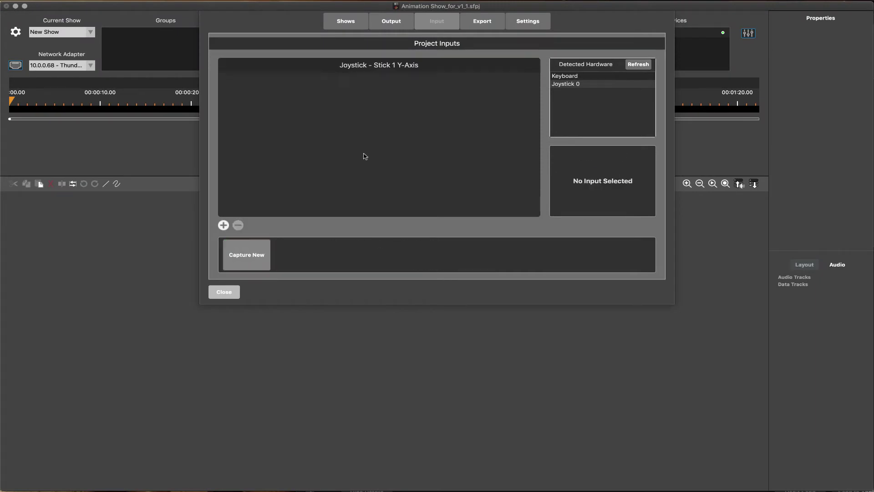
Step: Capture the keyboard keys Z and X as two separate project inputs
click(253, 250)
key(z)
click(260, 246)
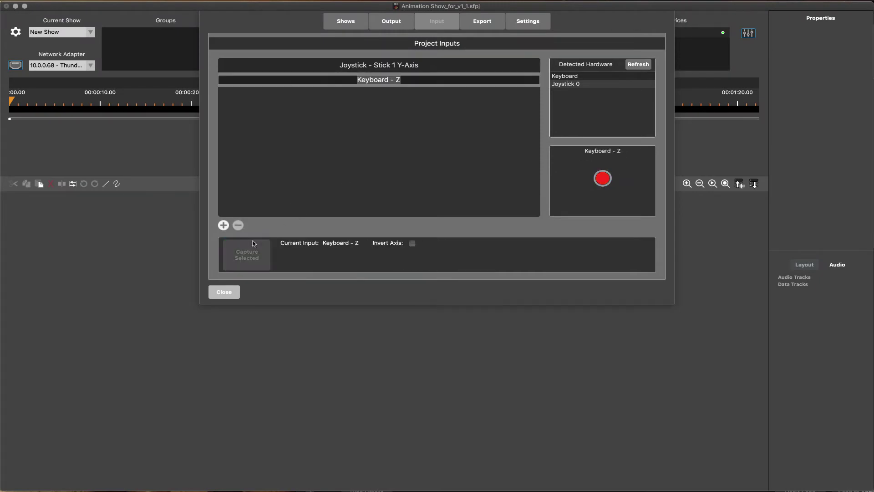
click(329, 179)
click(252, 255)
key(x)
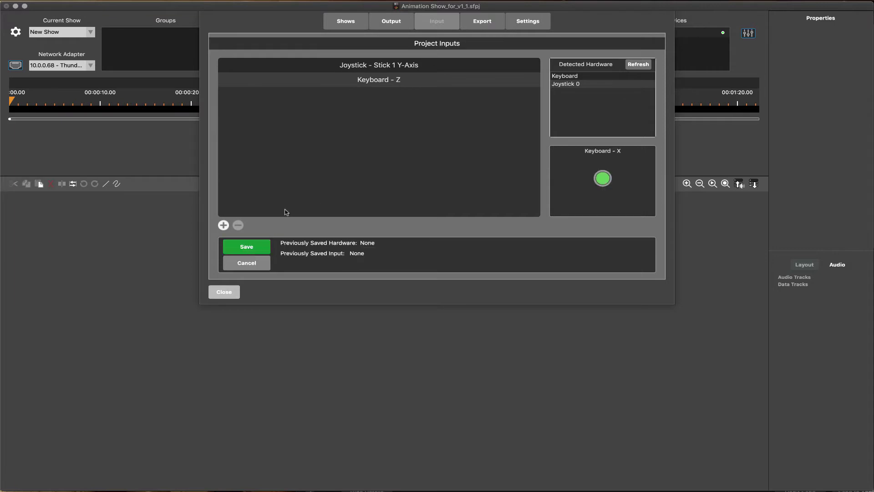
click(257, 248)
click(310, 193)
Step: Capture the keyboard keys A and S as two further project inputs
click(270, 249)
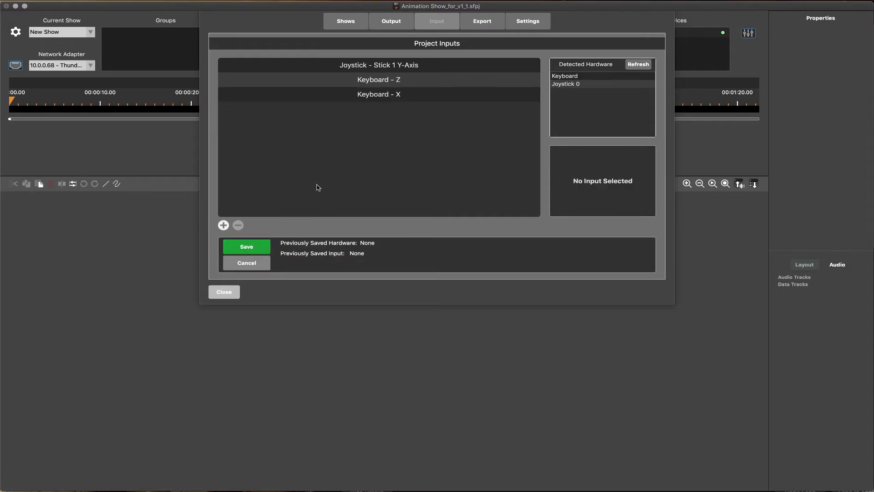
key(a)
click(258, 246)
click(338, 179)
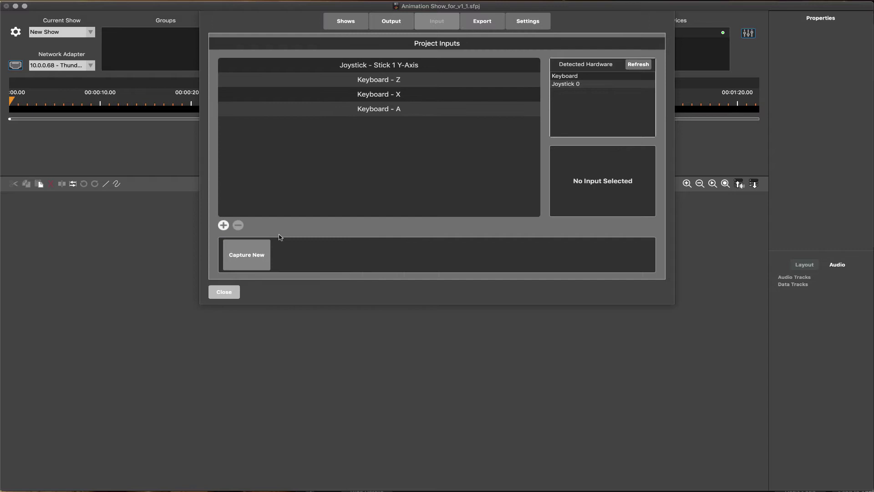
click(260, 253)
key(s)
click(263, 246)
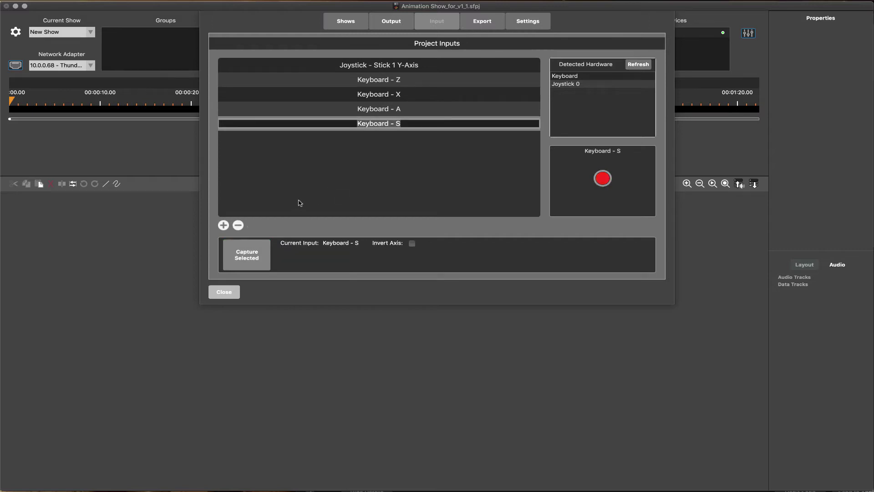
Step: Add an ArtNet input to the project, go through its net, sub-net and universe options, and close the project settings
click(223, 225)
click(255, 236)
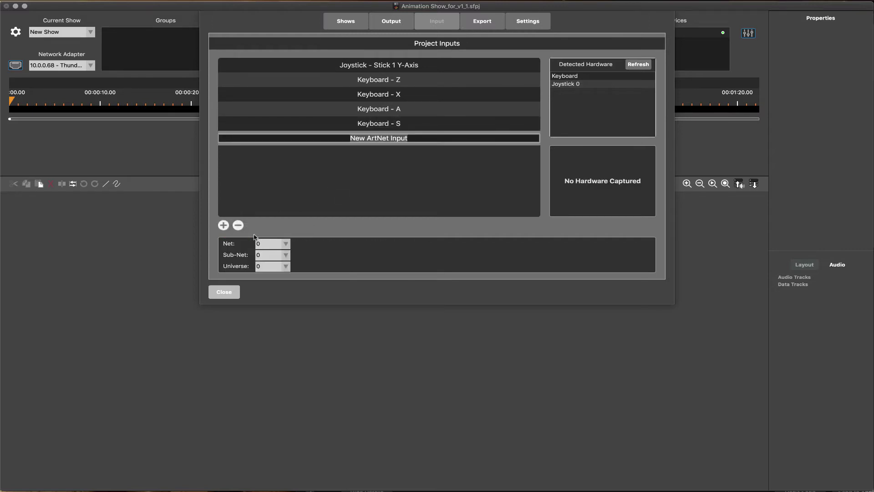
click(285, 244)
click(285, 255)
click(286, 270)
click(229, 291)
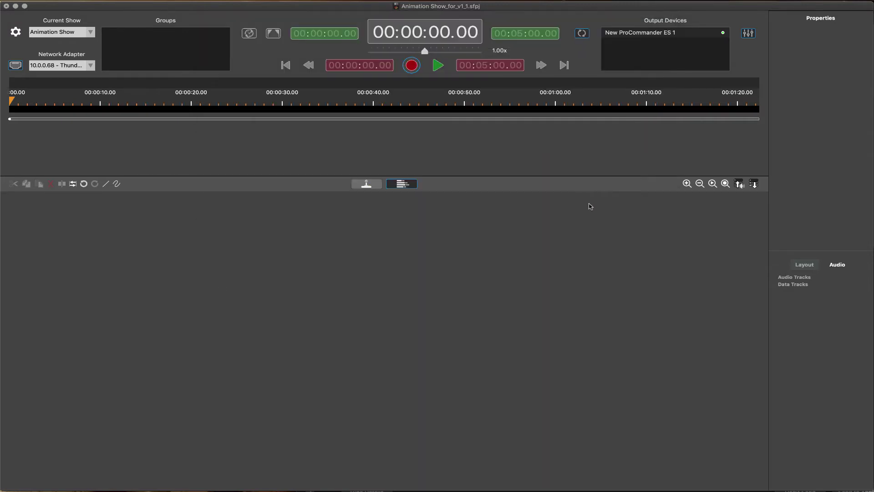
Step: Add an audio track and a channel group to the Animation Show timeline
click(739, 183)
click(754, 184)
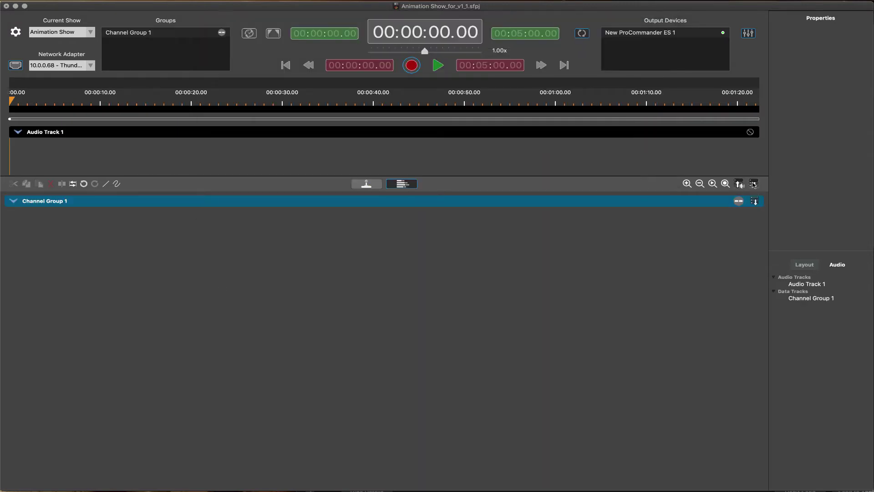
Step: Add five data tracks to Channel Group 1
click(754, 201)
click(755, 200)
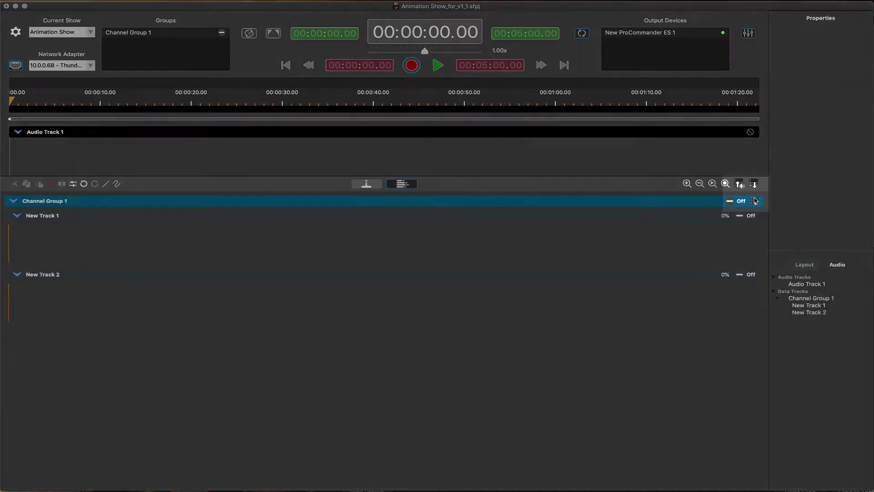
click(755, 200)
click(755, 201)
click(754, 200)
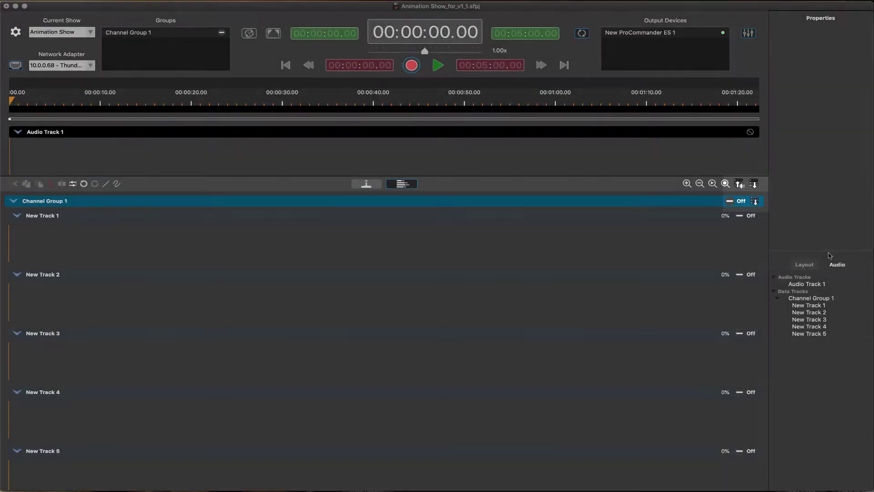
Step: Import the audio file congrats_green_team.wav and place it at the start of Audio Track 1
click(838, 265)
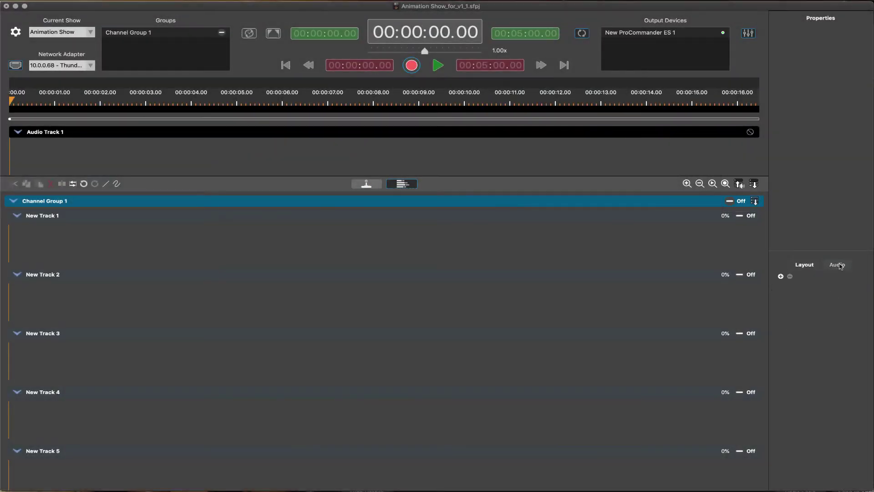
click(781, 277)
click(323, 126)
click(709, 282)
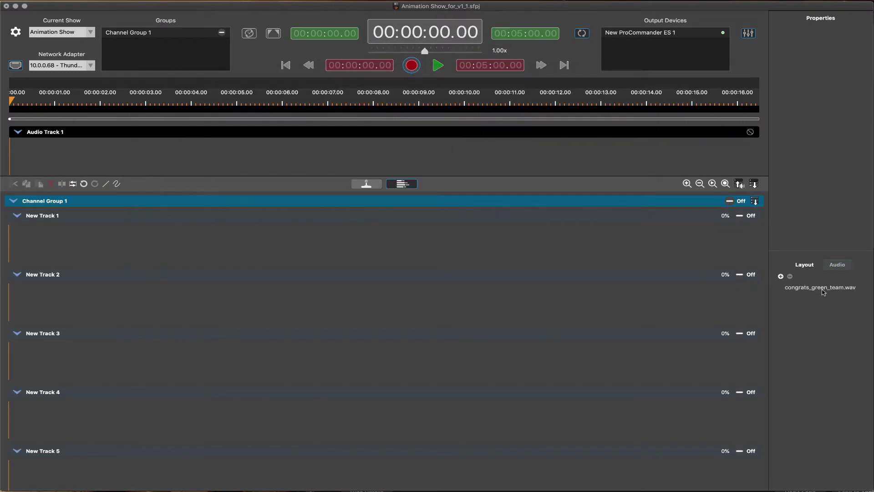
drag(824, 292, 168, 137)
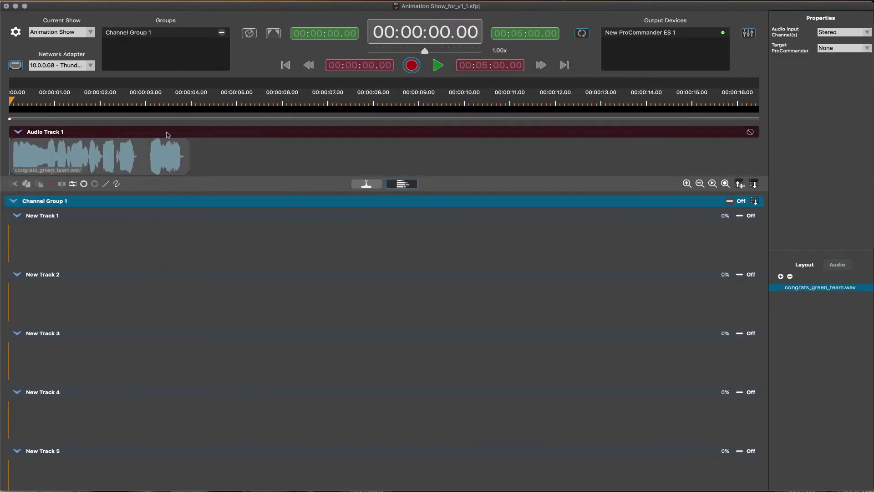
Step: Assign a target ProCommander to Audio Track 1
click(868, 48)
click(815, 56)
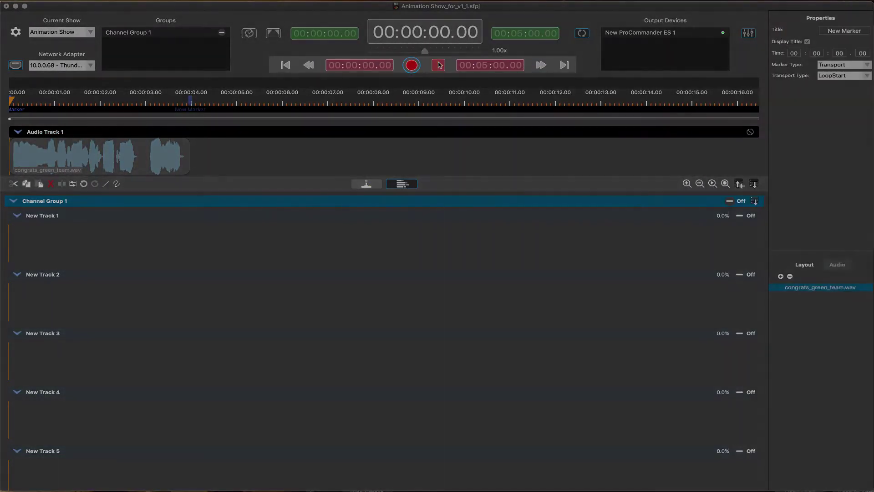
Step: Try the transport by playing and stopping the show, returning to its start and jumping to its end
click(439, 66)
click(437, 68)
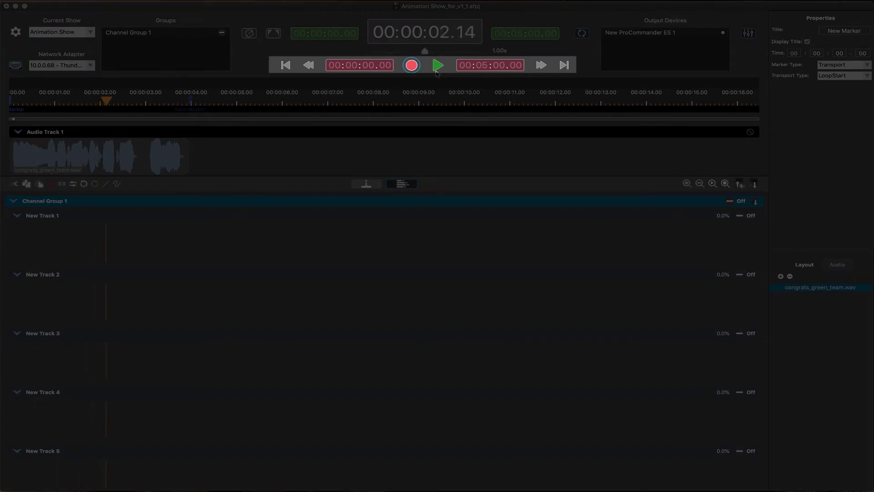
click(286, 65)
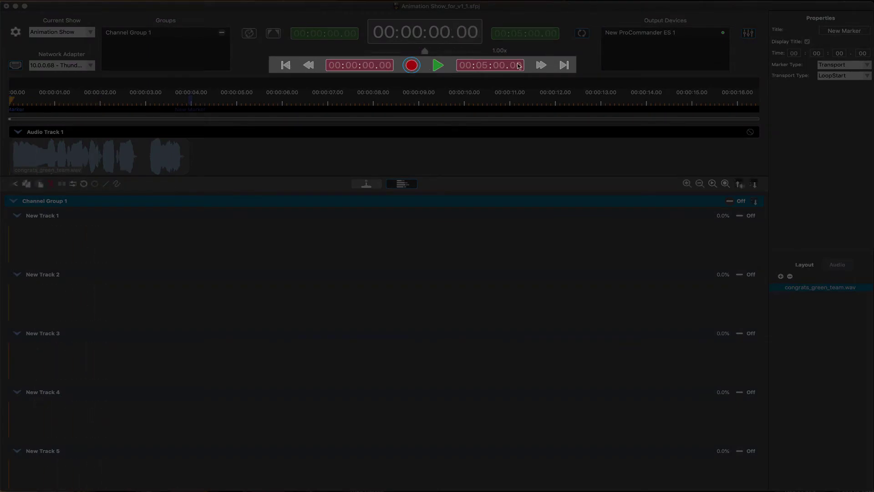
key(space)
click(560, 66)
click(438, 66)
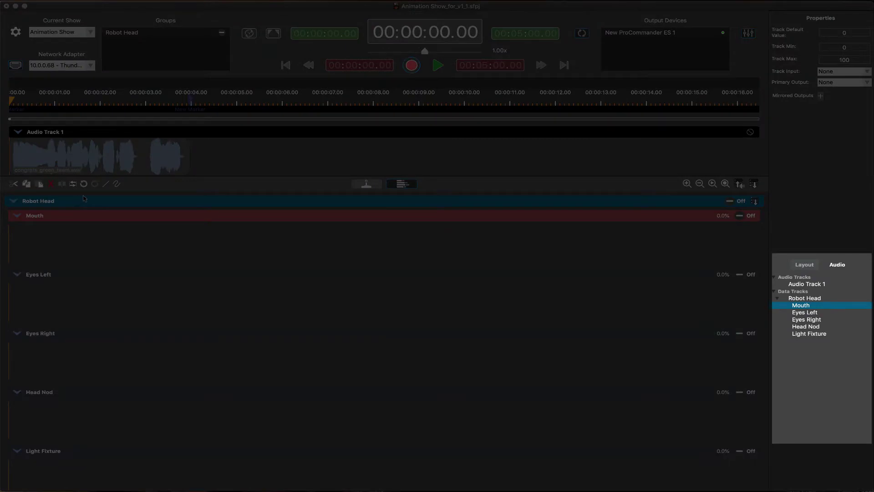
Step: Set the Mouth track's input to Keyboard - Z and its primary output to Mouth
click(88, 199)
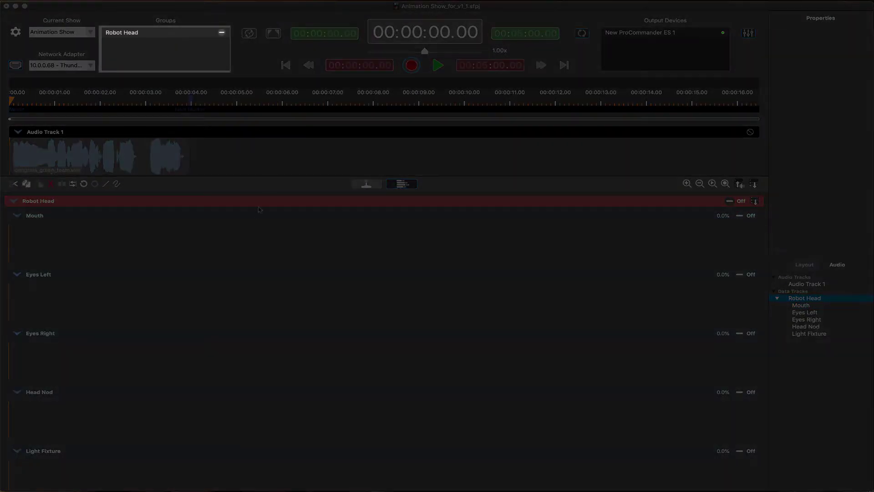
click(256, 216)
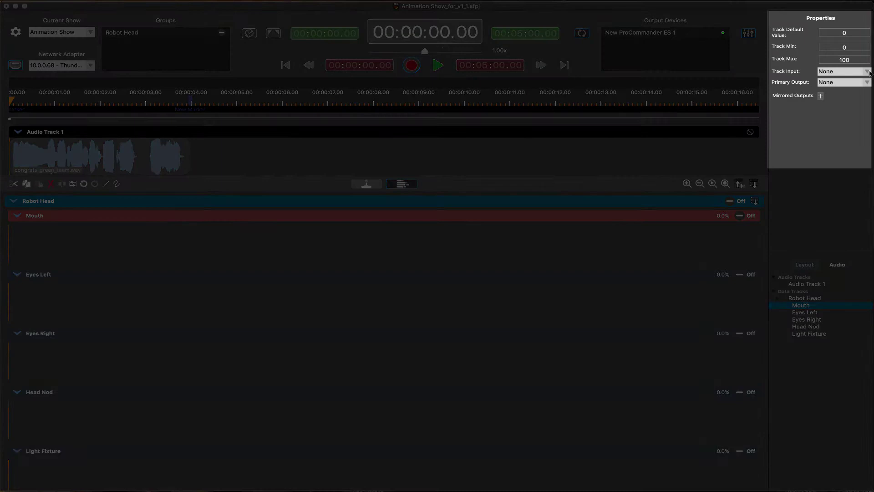
click(868, 72)
click(860, 85)
click(867, 82)
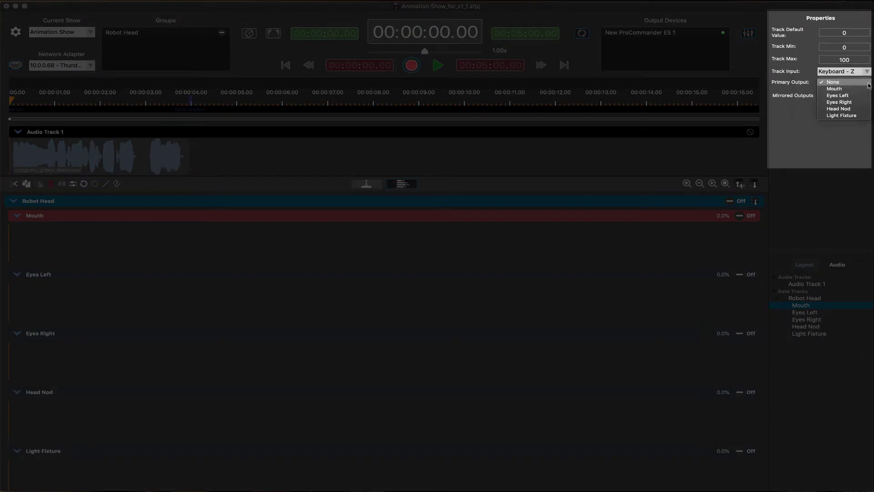
click(834, 89)
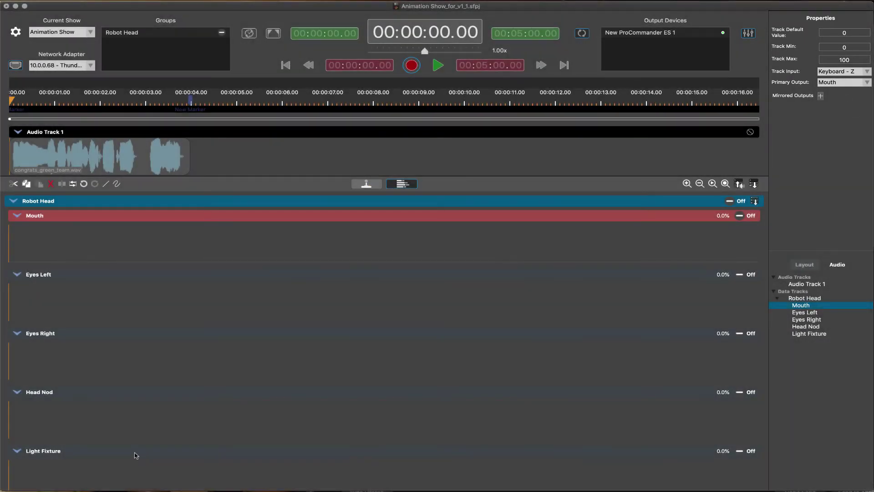
Step: Set the Light Fixture track's input to New ArtNet Input
click(135, 453)
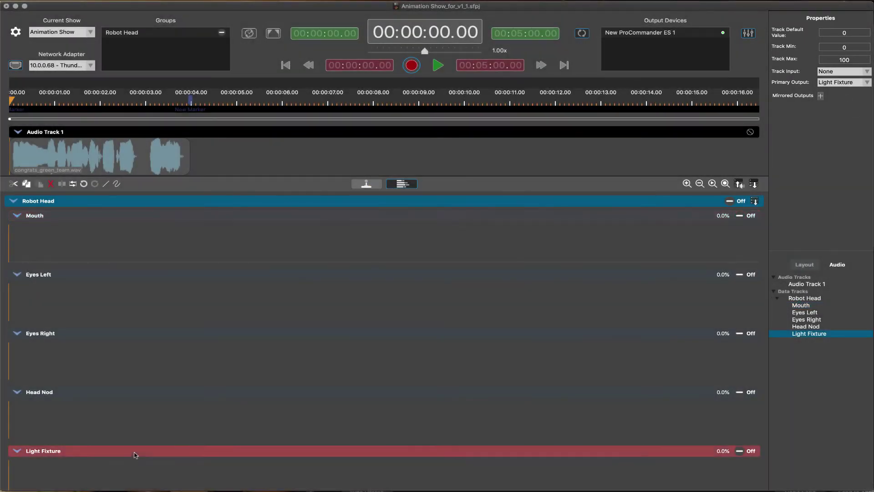
click(866, 72)
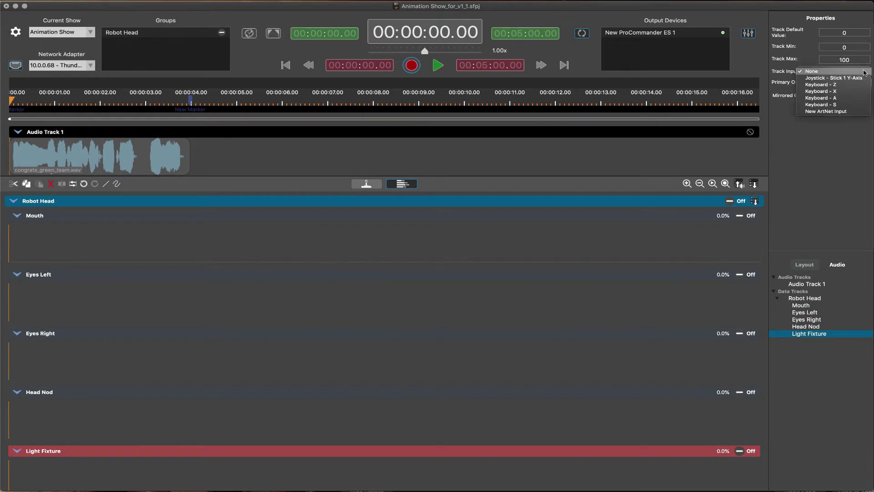
click(848, 113)
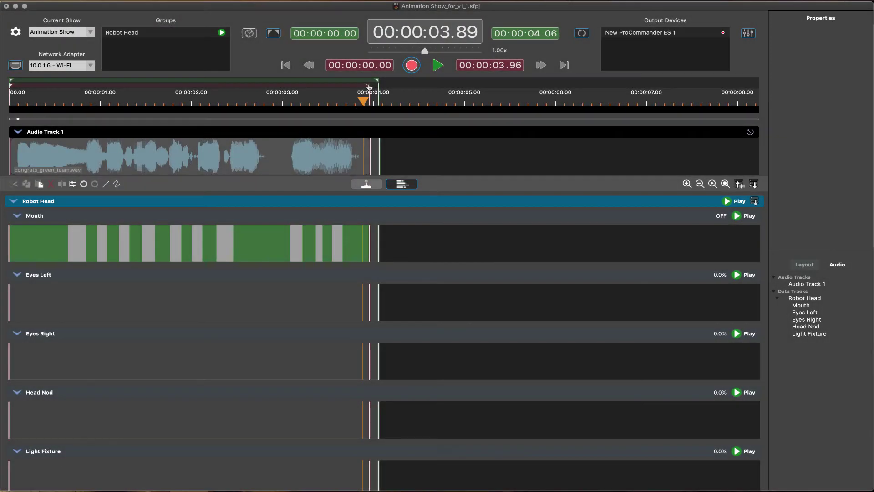
Step: End the red timeline range at 00:00:02.84 and the green range at 00:00:04.07, and run a new recording pass on the Mouth track
drag(369, 87, 268, 92)
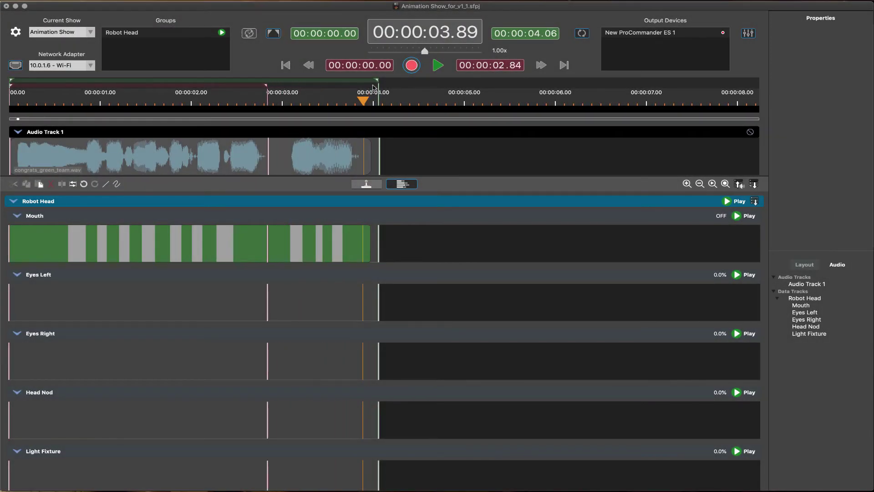
drag(378, 83, 288, 82)
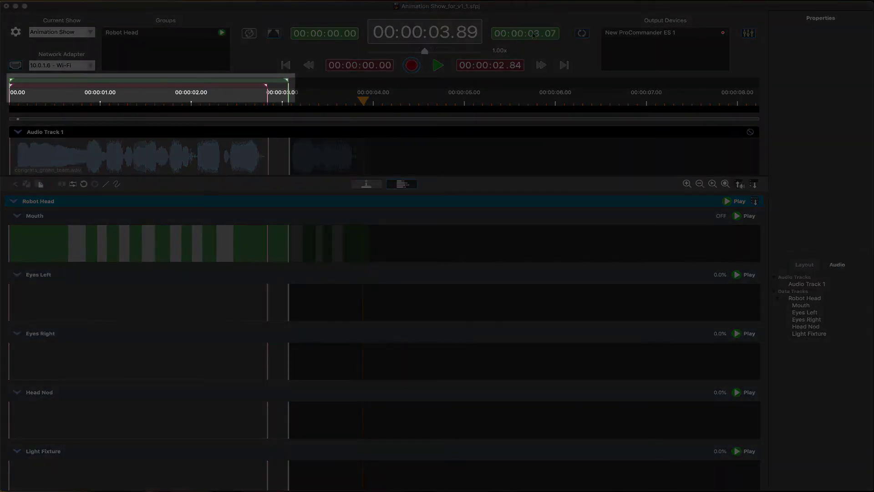
text(4)
key(Return)
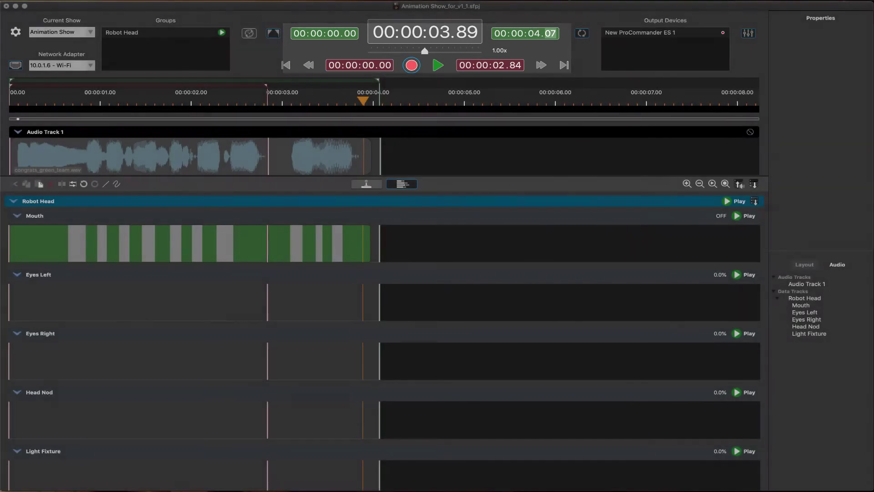
right_click(501, 64)
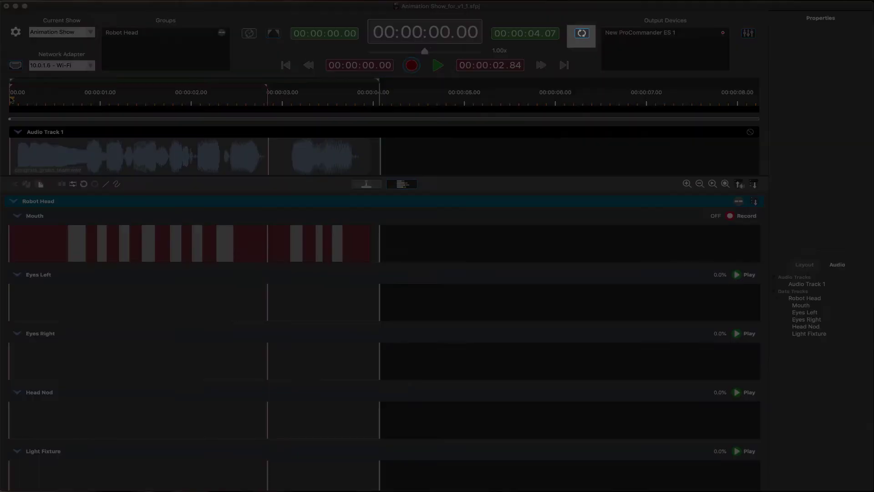
key(space)
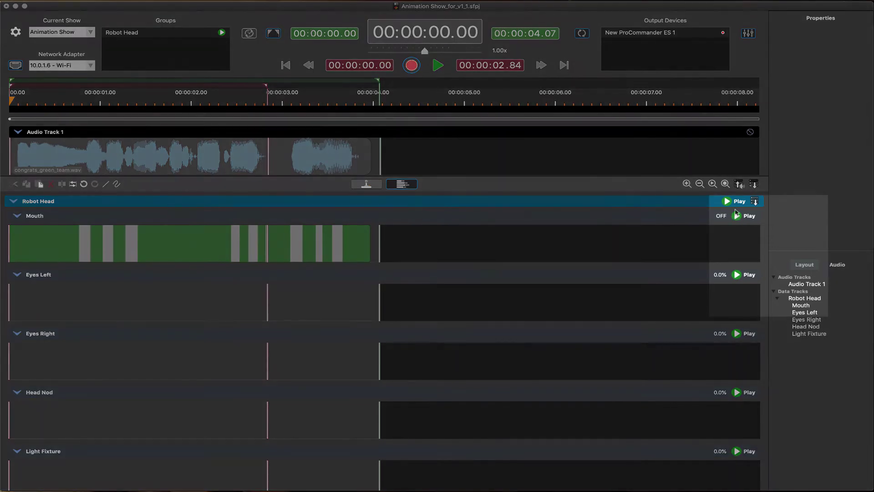
Step: Switch the Robot Head group to Record mode and back to Play
click(727, 201)
click(747, 244)
click(720, 203)
click(734, 228)
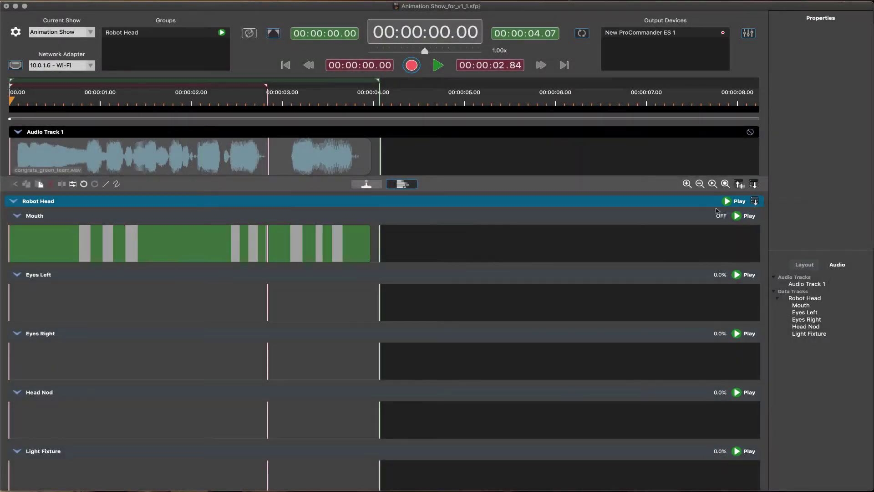
Step: Set the Mouth track to Latch mode, and set the whole Robot Head group back to Play
click(737, 217)
click(746, 288)
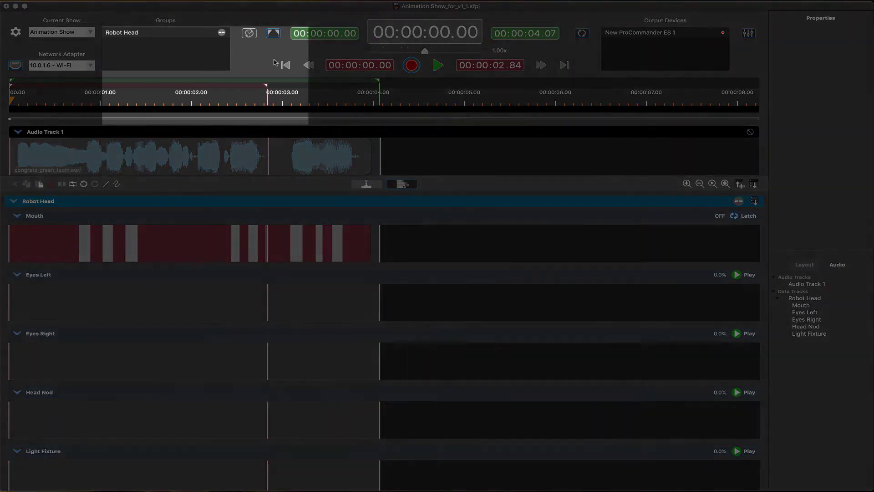
click(221, 32)
click(231, 51)
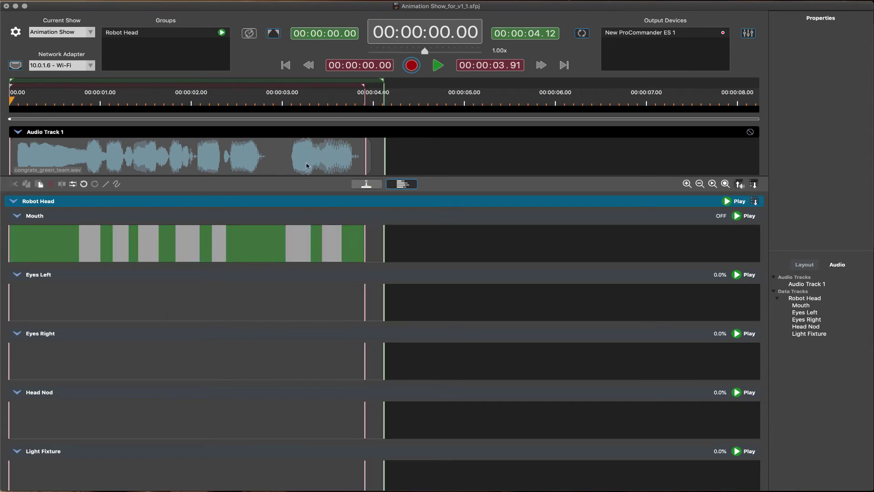
Step: Reduce the playback speed below 1.00x and run the show at the slower speed
drag(427, 49, 391, 52)
key(space)
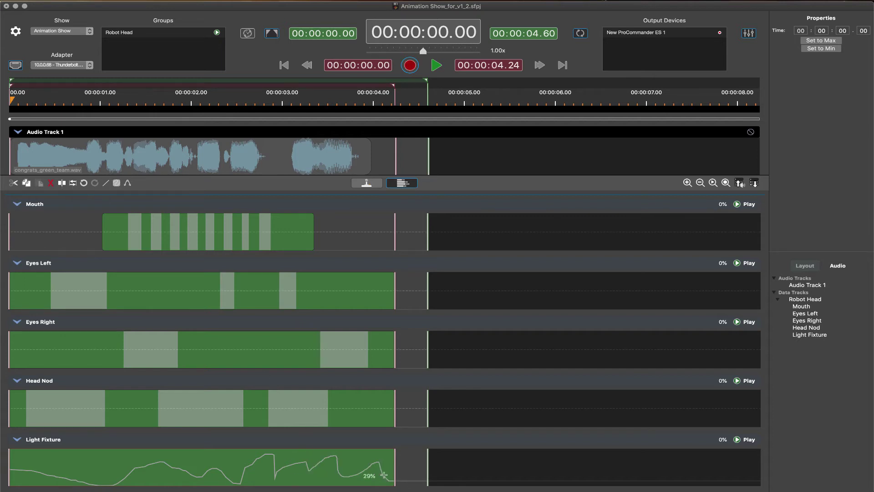
Step: Switch the tracks to point editing and select the Light Fixture curve points between about 2.5 and 3 seconds
click(127, 183)
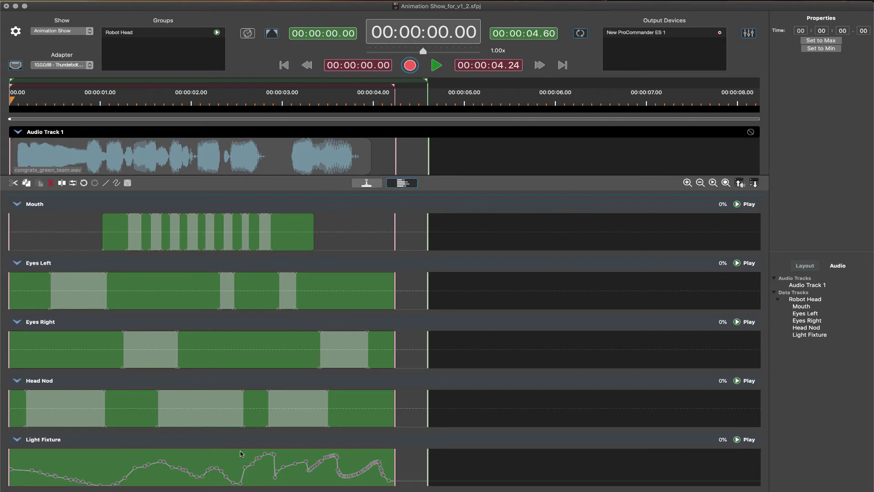
drag(240, 453, 286, 486)
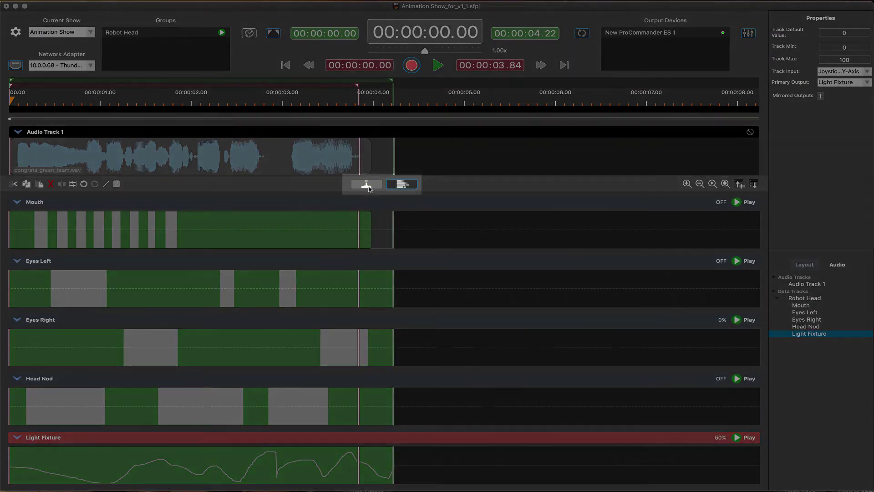
Step: Play the recorded show from the start and stop it at about 3.22 seconds
click(368, 186)
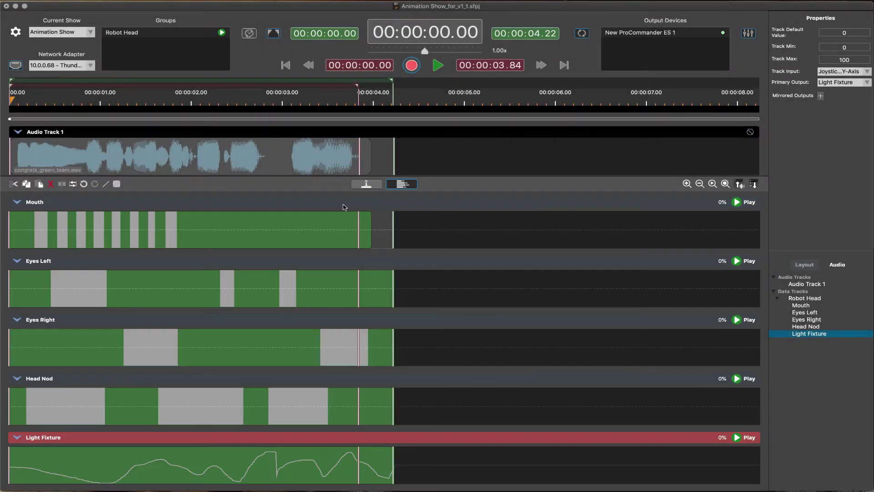
key(space)
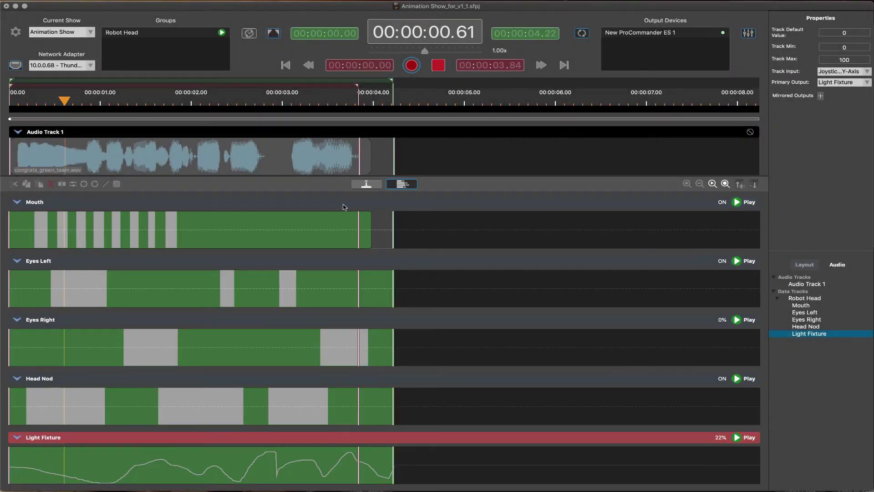
key(space)
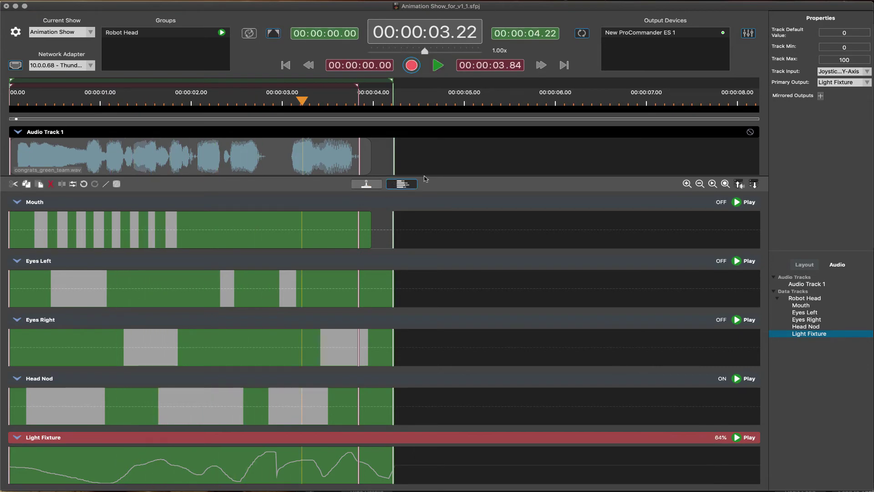
Step: Show the Robot Head channels as control widgets and choose Play mode for the Eyes Right channel
click(369, 184)
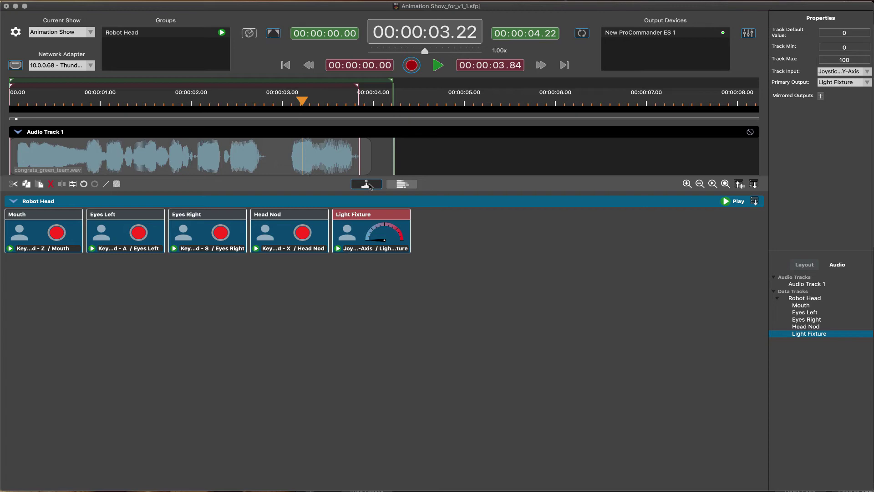
click(105, 216)
click(218, 216)
click(175, 248)
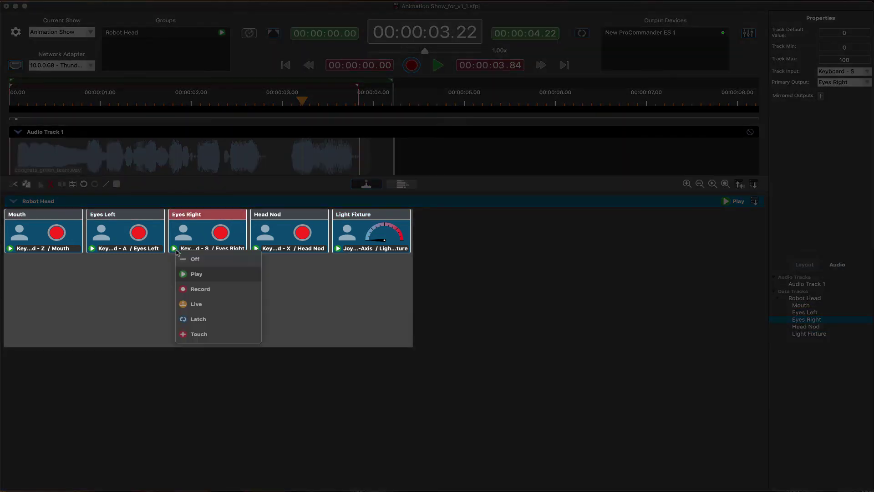
click(197, 276)
Step: Examine the track input and primary output choices of the Eyes Right channel, keeping Keyboard - S and Eyes Right
click(854, 71)
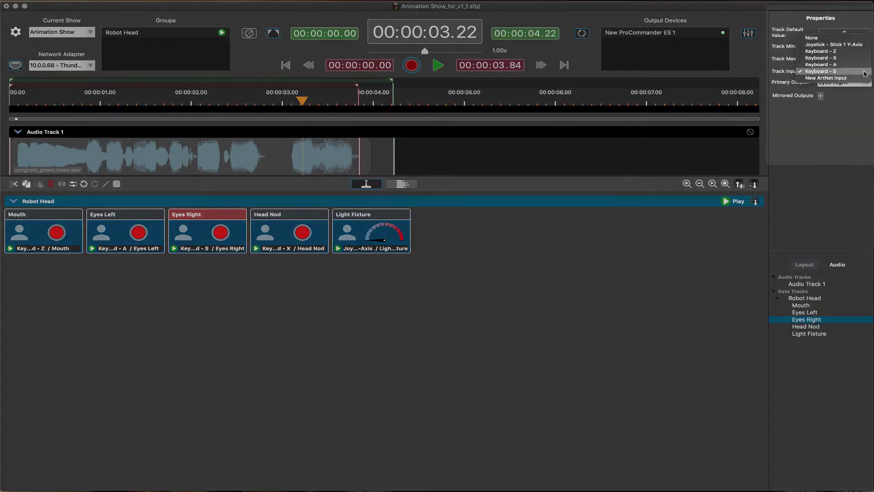
click(868, 83)
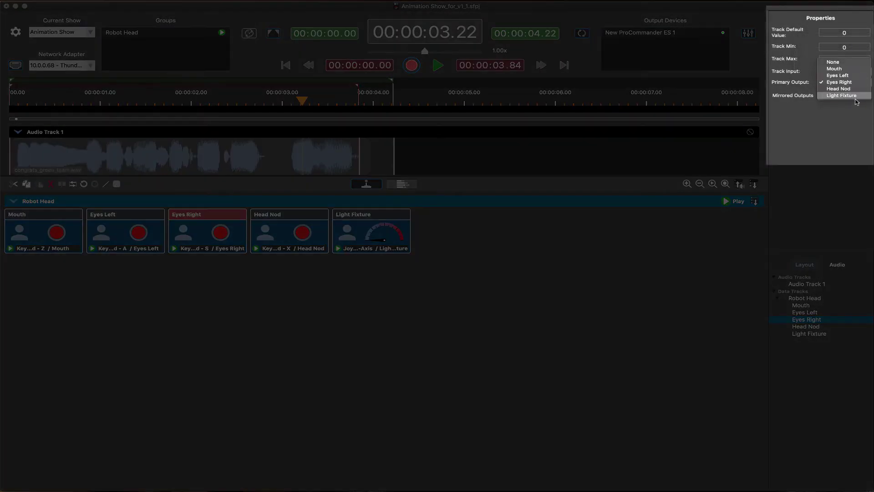
click(856, 84)
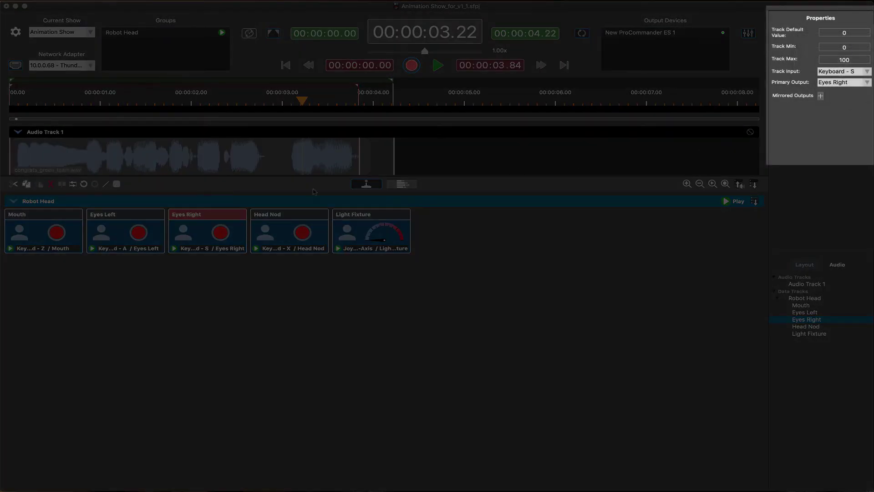
Step: Play the show, switch to the timeline view, and shorten and shift the Mouth clip to start at about 1 second
key(space)
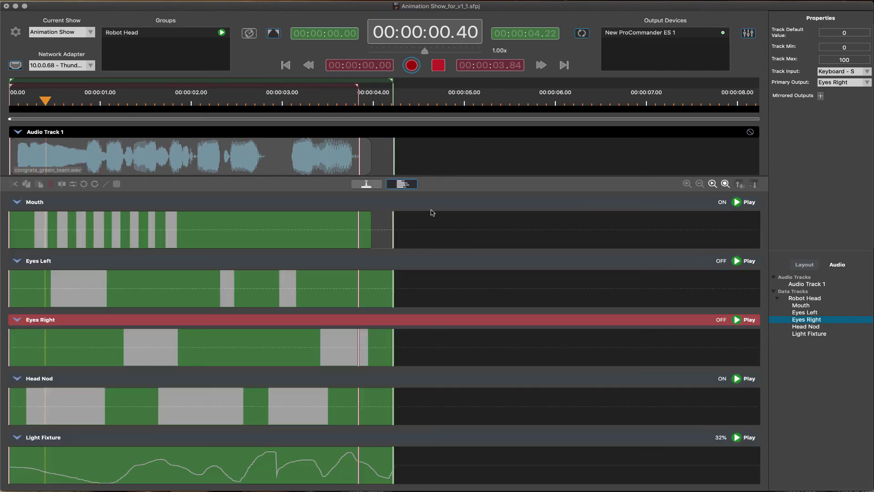
click(402, 184)
drag(369, 227, 295, 230)
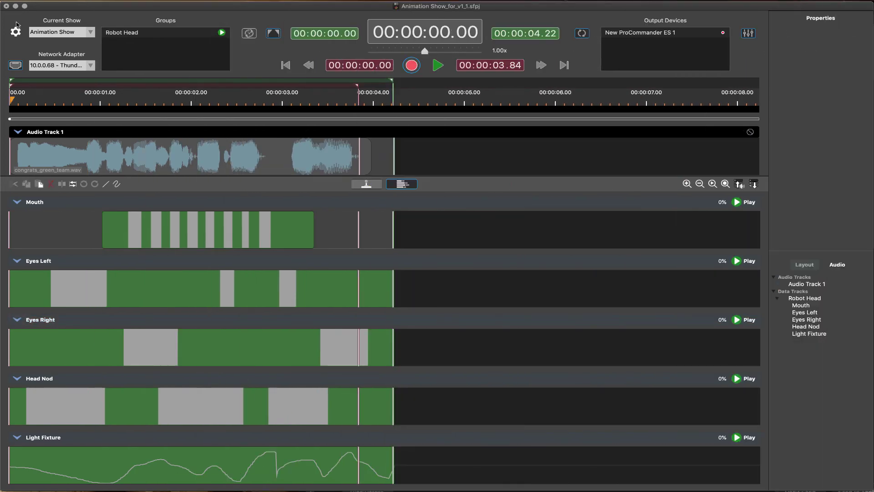
Step: Add a project export profile that auto-starts Animation Show with a Timer trigger, Normal run mode and Loop enabled
click(16, 30)
click(474, 23)
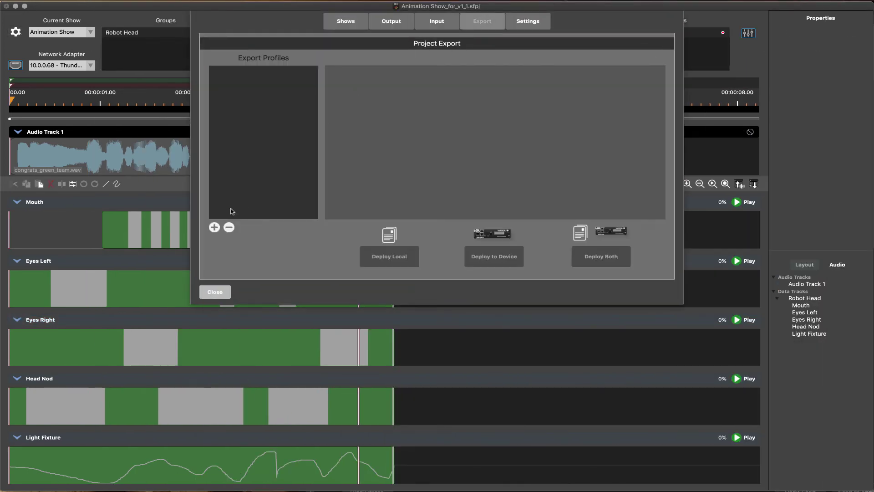
click(402, 112)
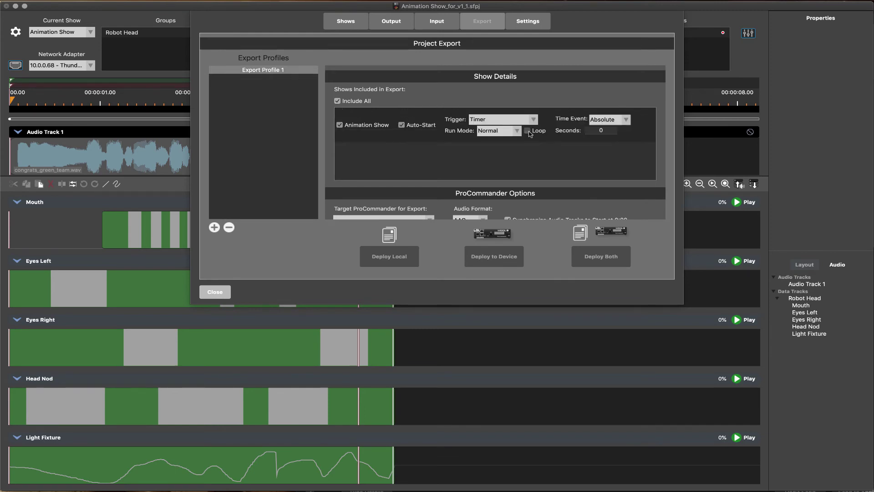
Step: Target New ProCommander ES 1 in the export profile and set its audio format to MP3
scroll(629, 198, down, 3)
click(413, 176)
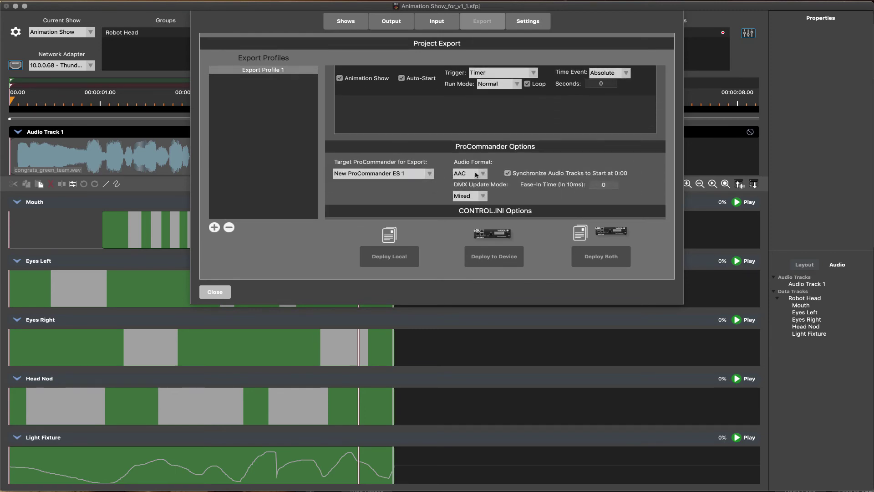
click(477, 175)
click(479, 187)
Step: Include additional custom CONTROL.INI content in the export profile and enter the custom command line
scroll(653, 184, down, 5)
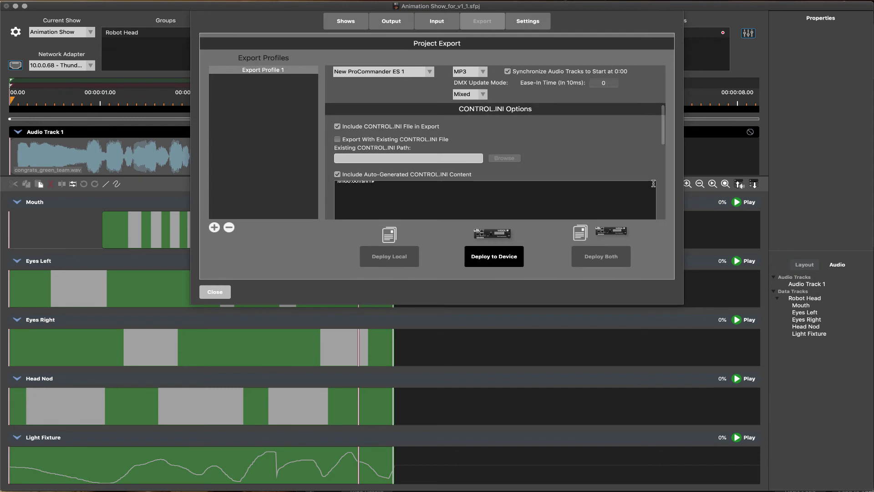
scroll(654, 184, down, 5)
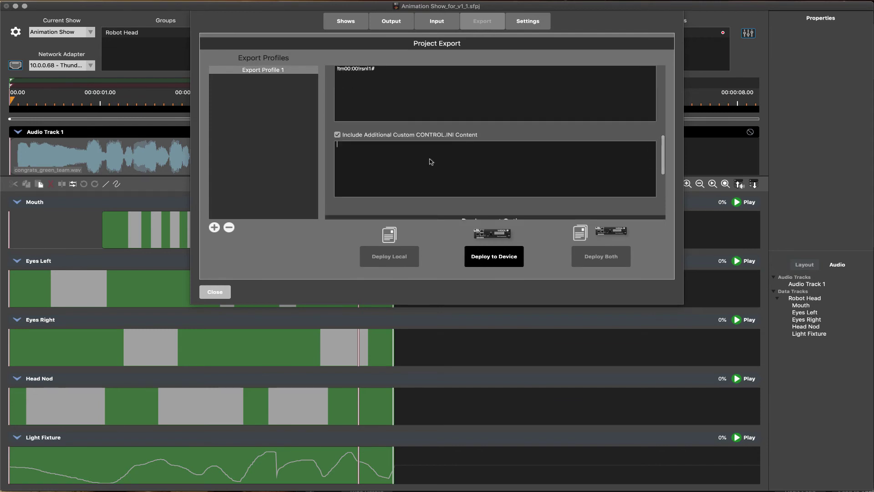
scroll(660, 169, down, 5)
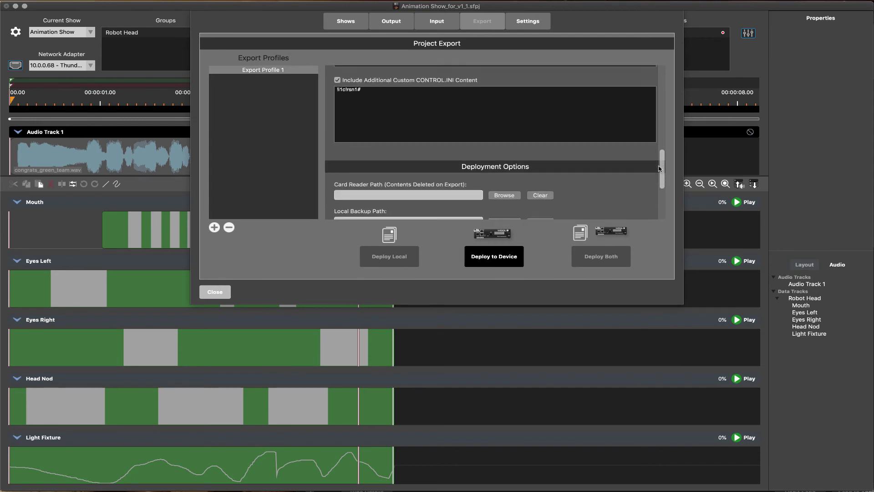
Step: Choose a local backup folder for the export profile, deploy the project locally and dismiss the export status
click(503, 157)
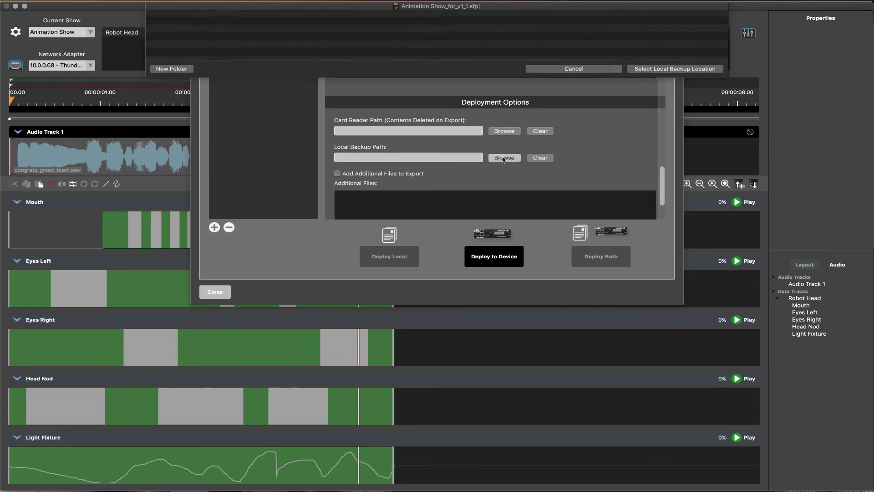
click(673, 225)
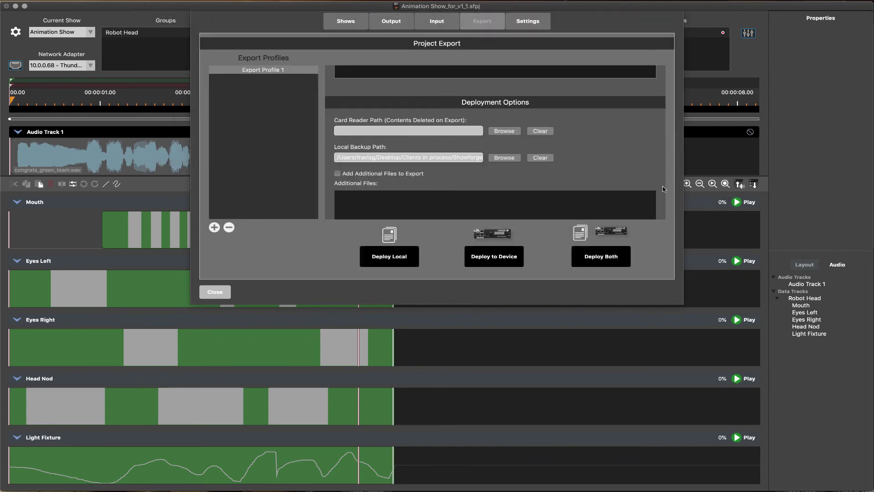
scroll(662, 195, down, 3)
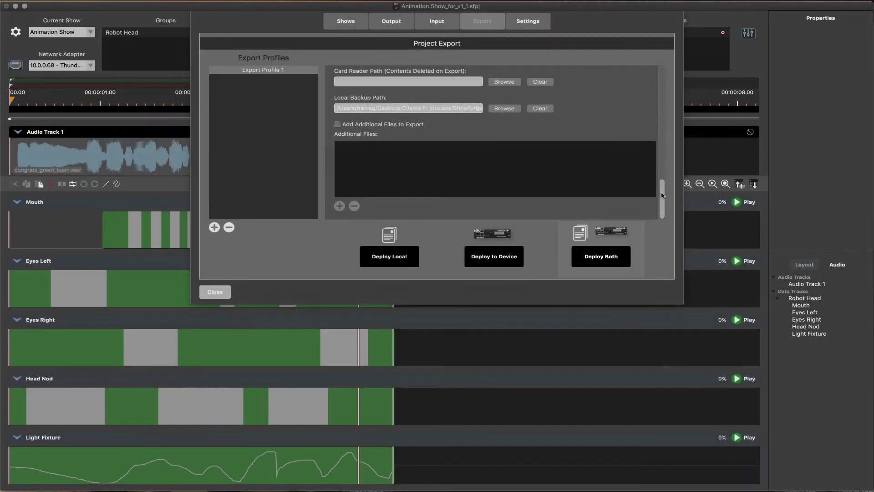
click(397, 259)
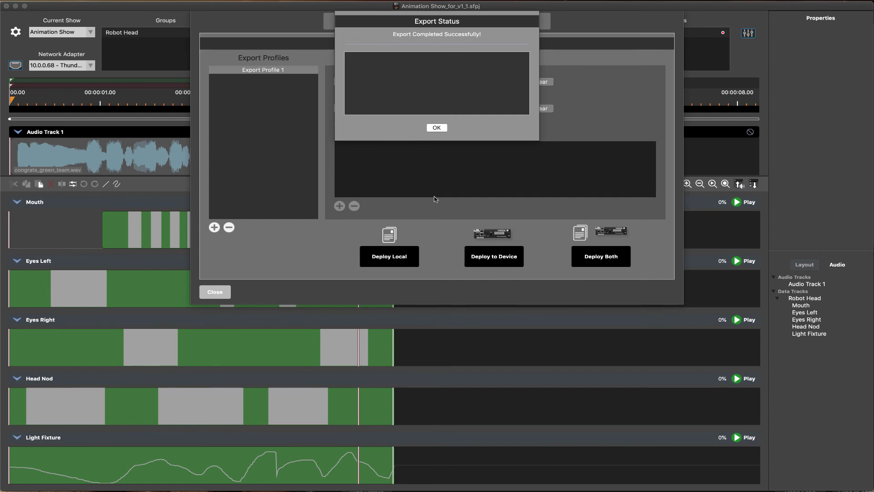
click(437, 128)
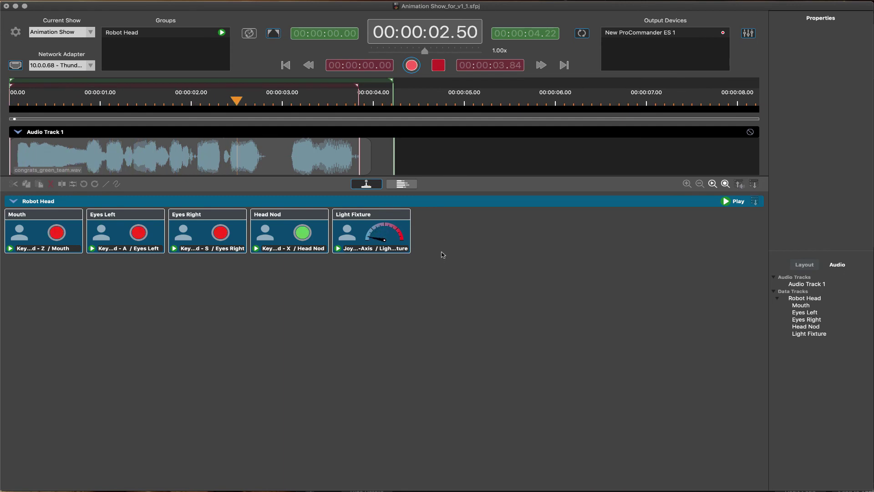
Step: Switch the playing show to the timeline view and enable Auto-Start for Animation Show in the export's show details
click(402, 185)
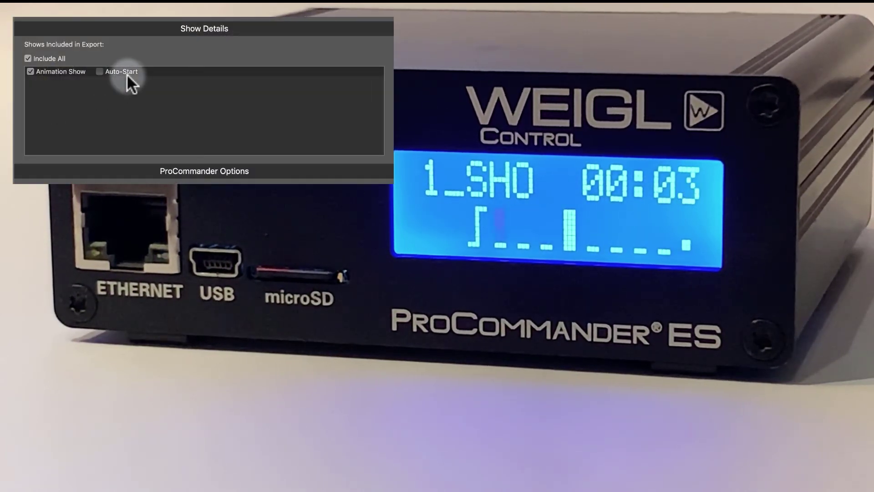
click(99, 69)
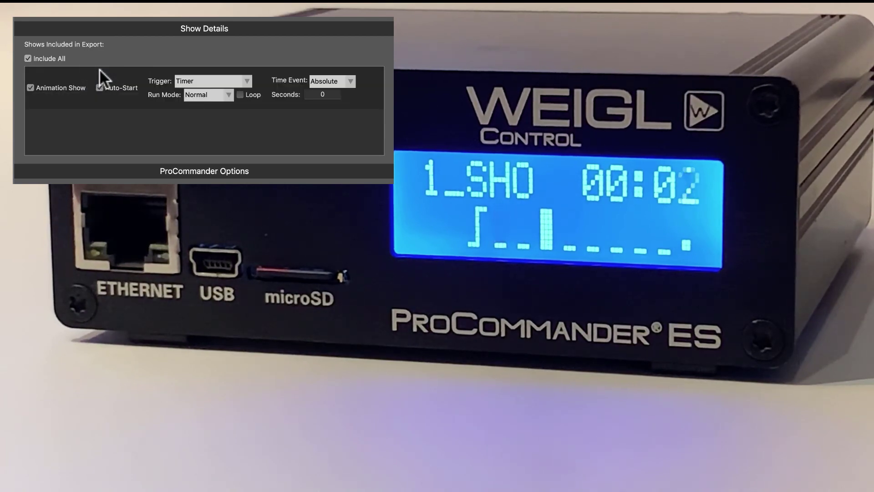